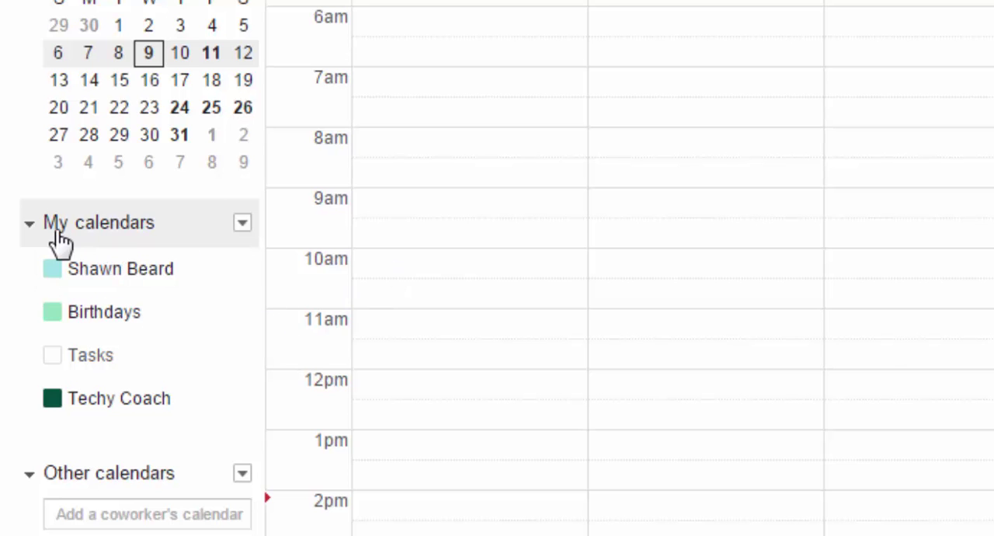
Step: Start a new calendar from My calendars for Chromebook Reservation
{"action": "left_click", "coordinate": [242, 225]}
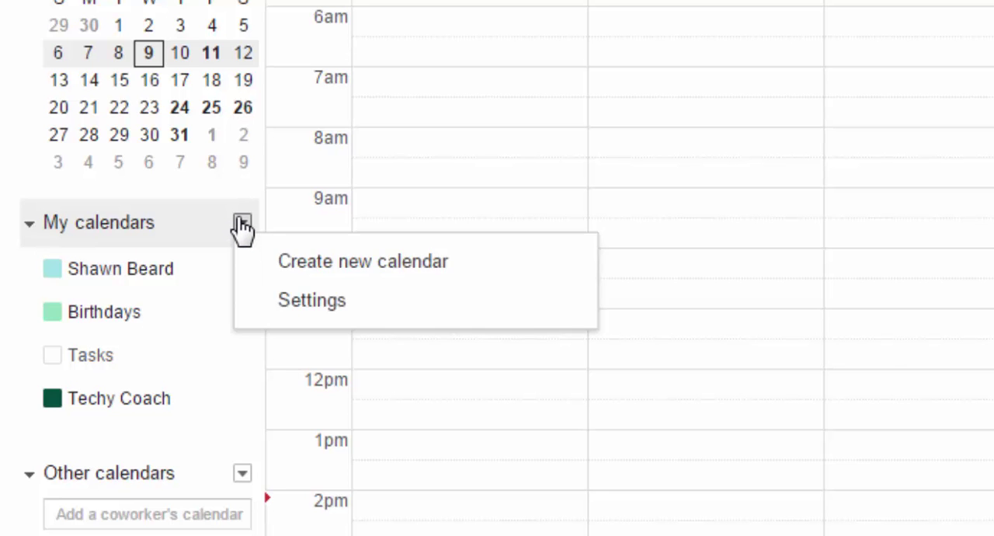
{"action": "left_click", "coordinate": [397, 264]}
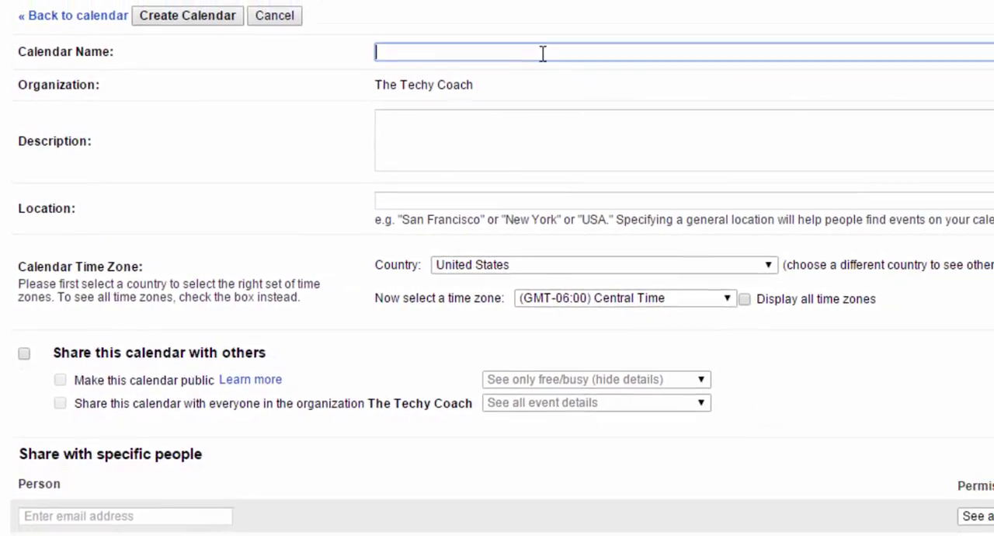
{"action": "type", "text": "Chr"}
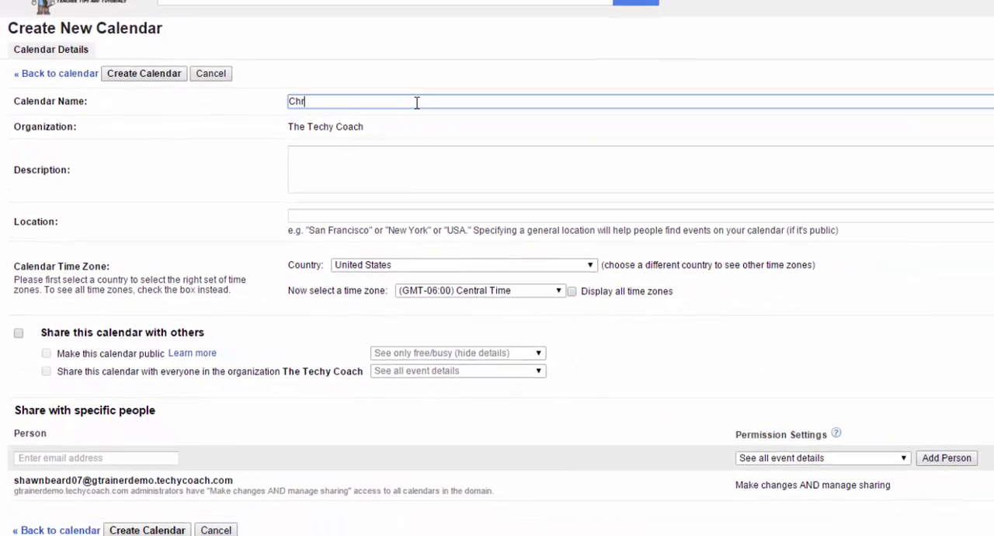
{"action": "type", "text": "ome"}
{"action": "type", "text": "book"}
{"action": "type", "text": " Reser"}
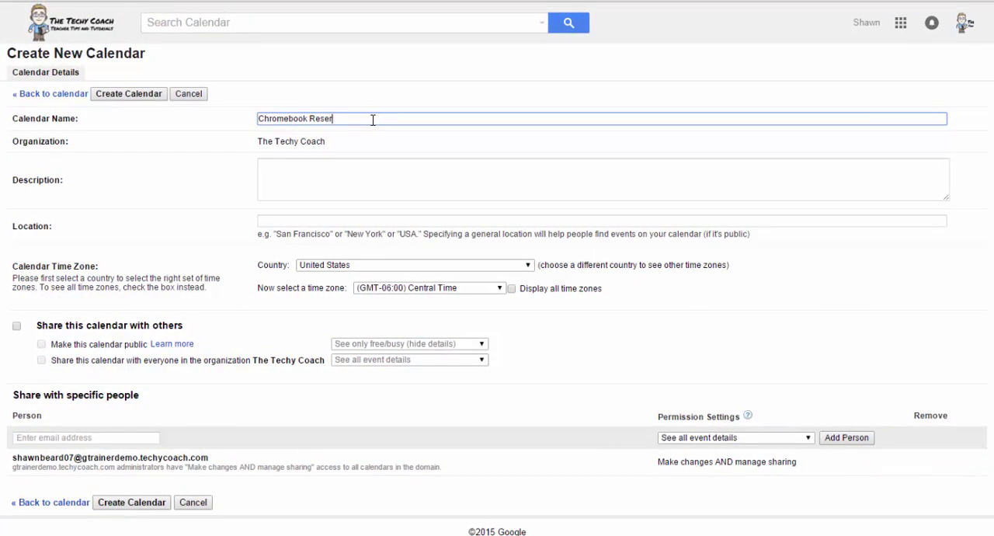
{"action": "type", "text": "vation"}
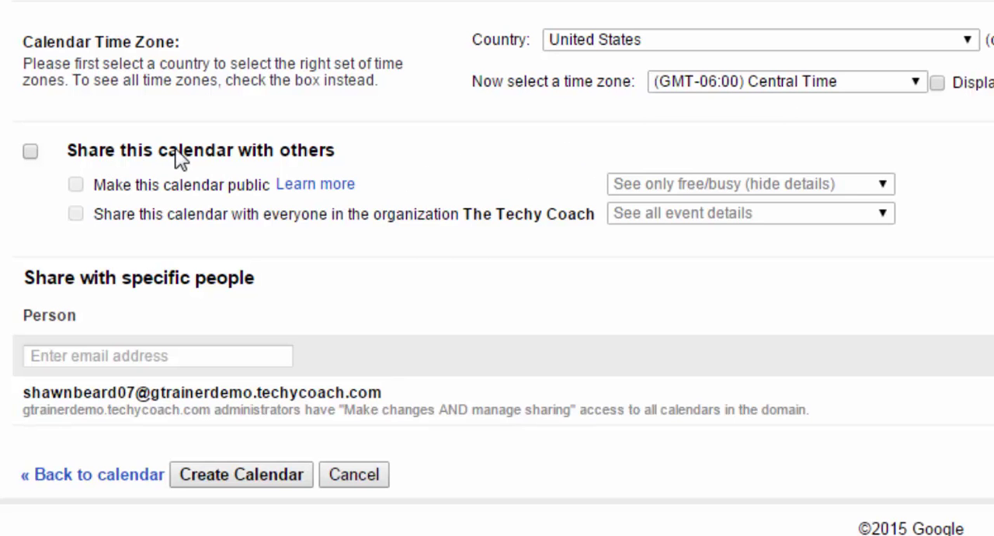
{"action": "left_click", "coordinate": [31, 151]}
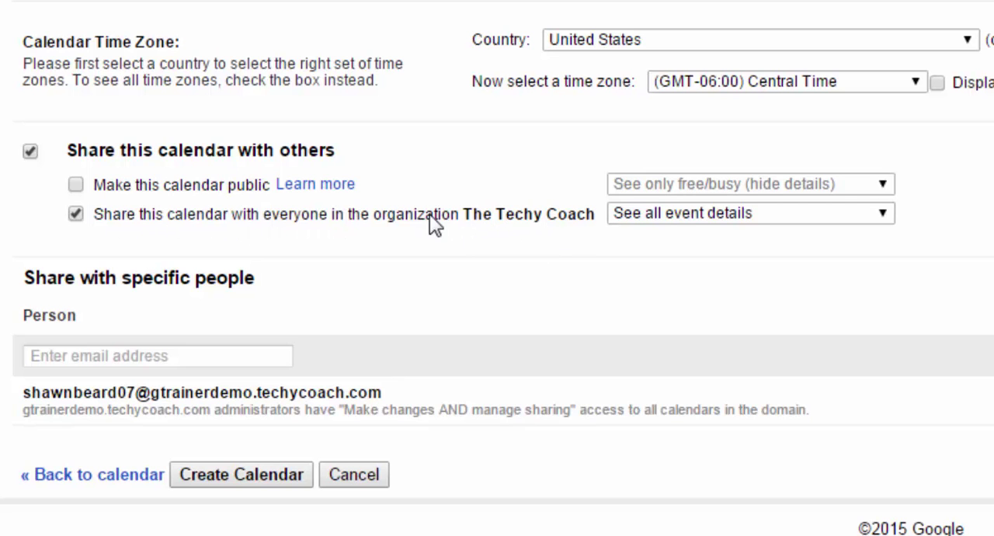
{"action": "left_click", "coordinate": [76, 214]}
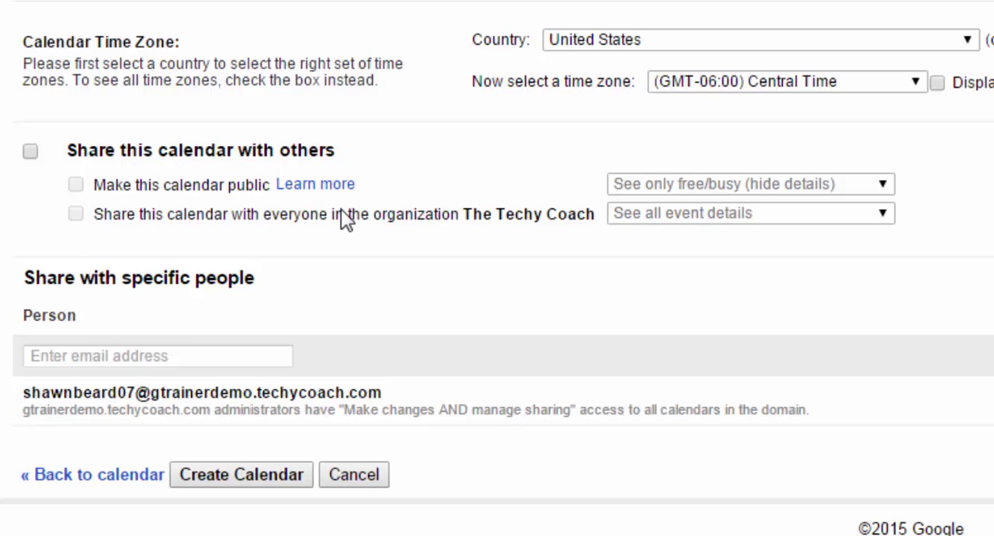
{"action": "left_click", "coordinate": [30, 151]}
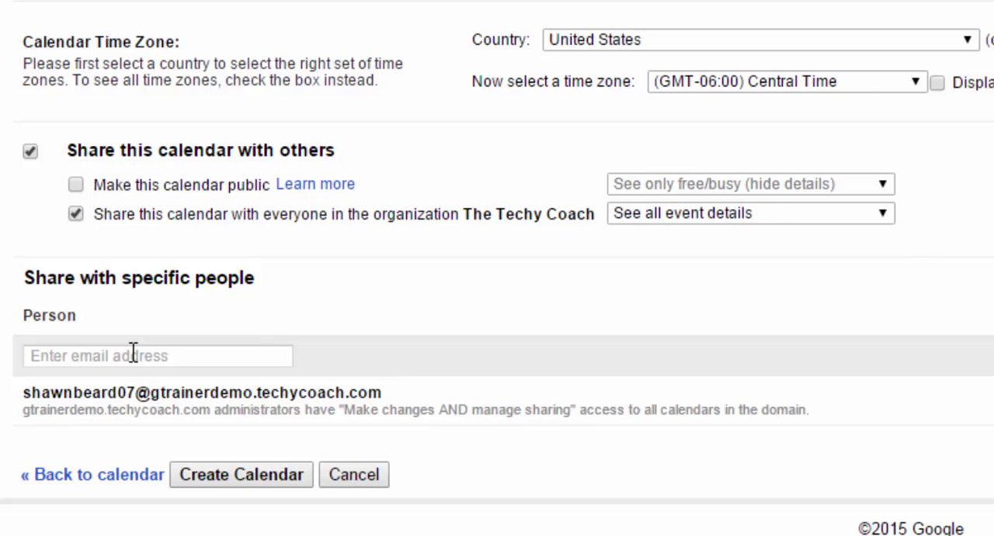
Step: Add one person with Make changes AND manage sharing permission to the sharing list
{"action": "left_click", "coordinate": [273, 356]}
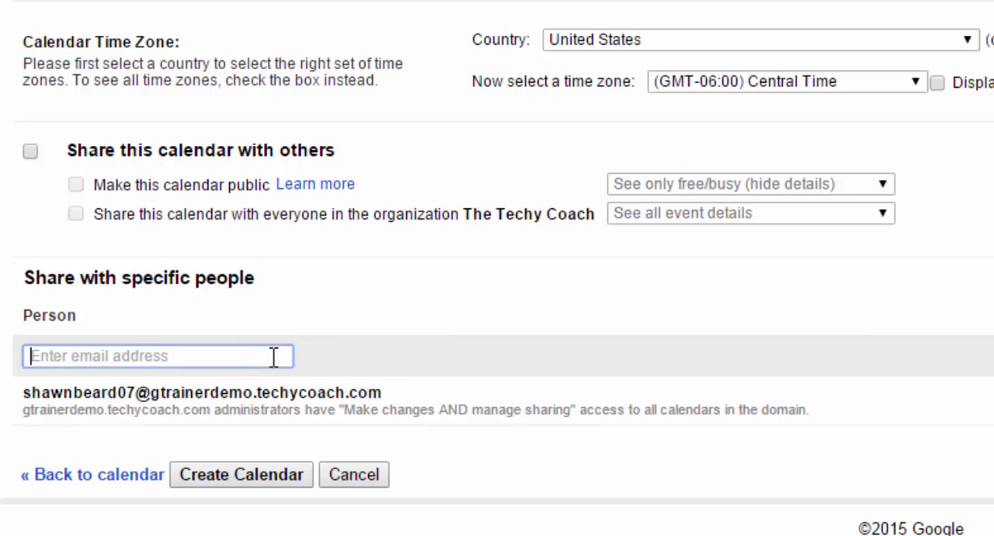
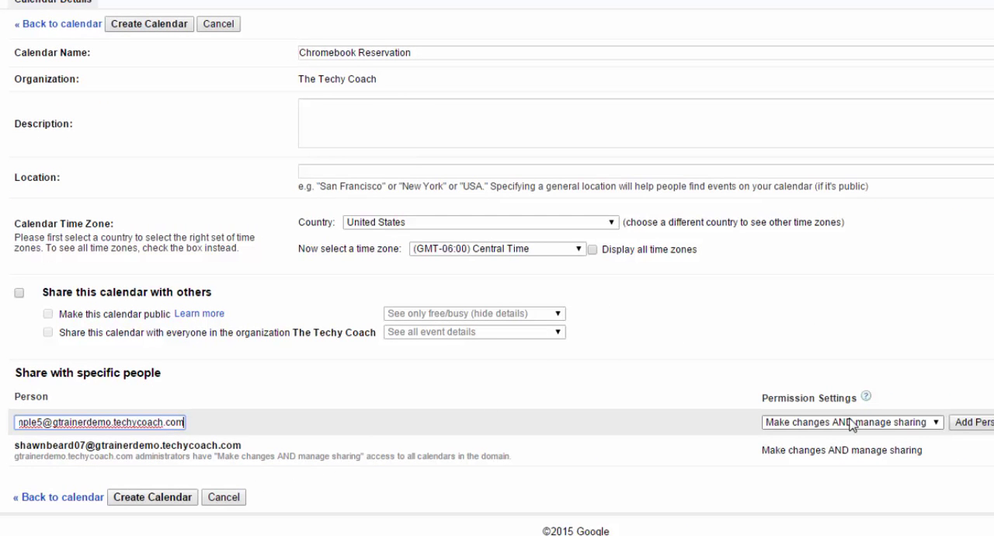
{"action": "left_click", "coordinate": [877, 424]}
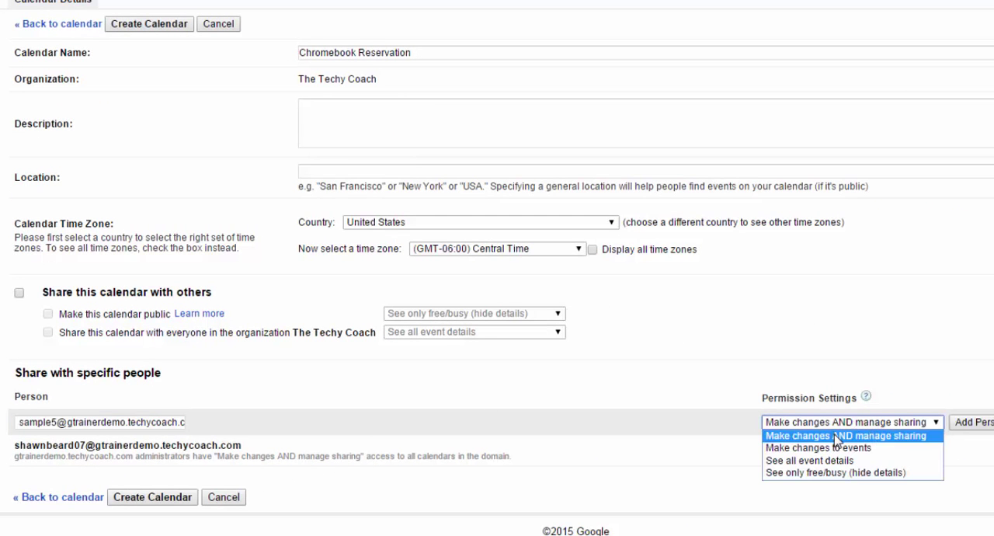
{"action": "left_click", "coordinate": [869, 435]}
{"action": "left_click", "coordinate": [969, 422]}
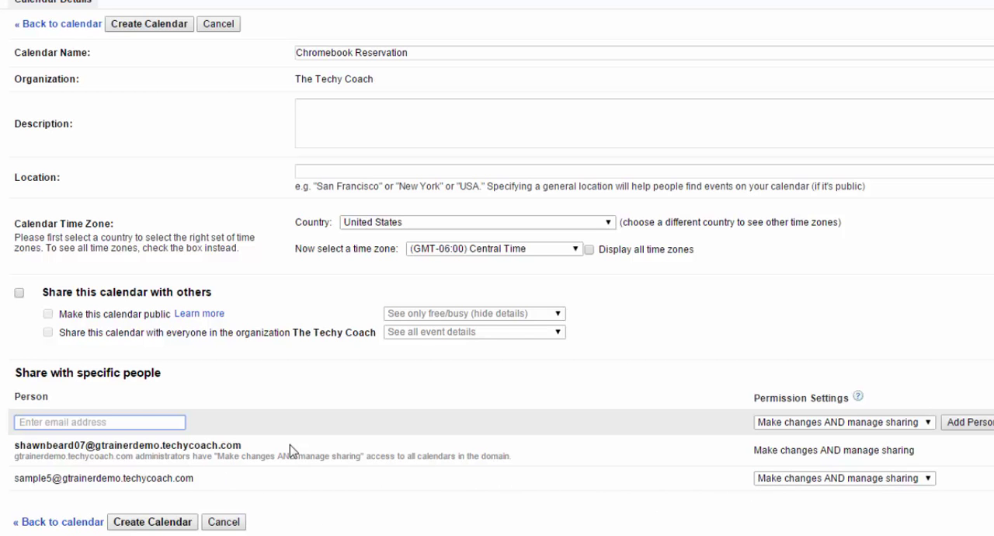
Step: Finish creating Chromebook Reservation and recolour it from purple to blue
{"action": "left_click", "coordinate": [147, 25]}
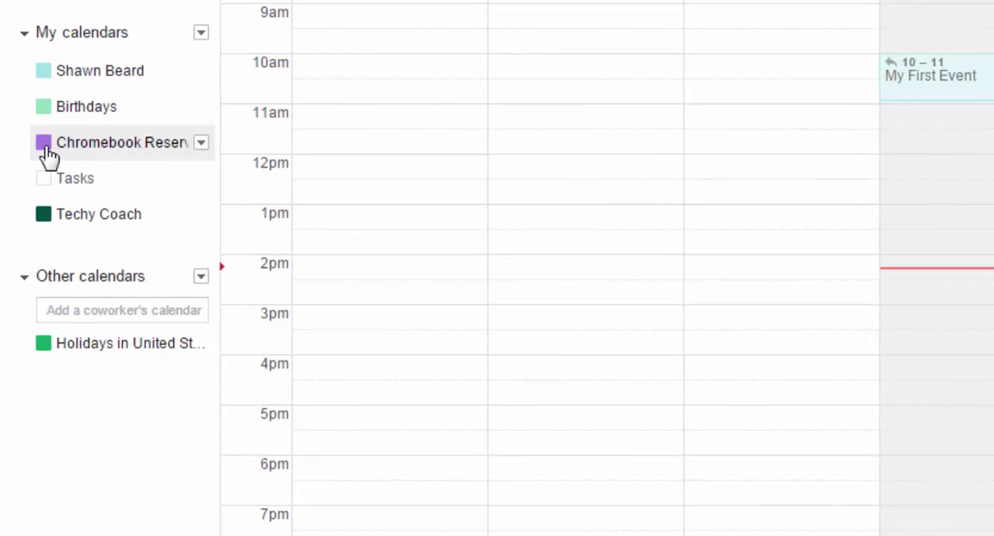
{"action": "left_click", "coordinate": [184, 179]}
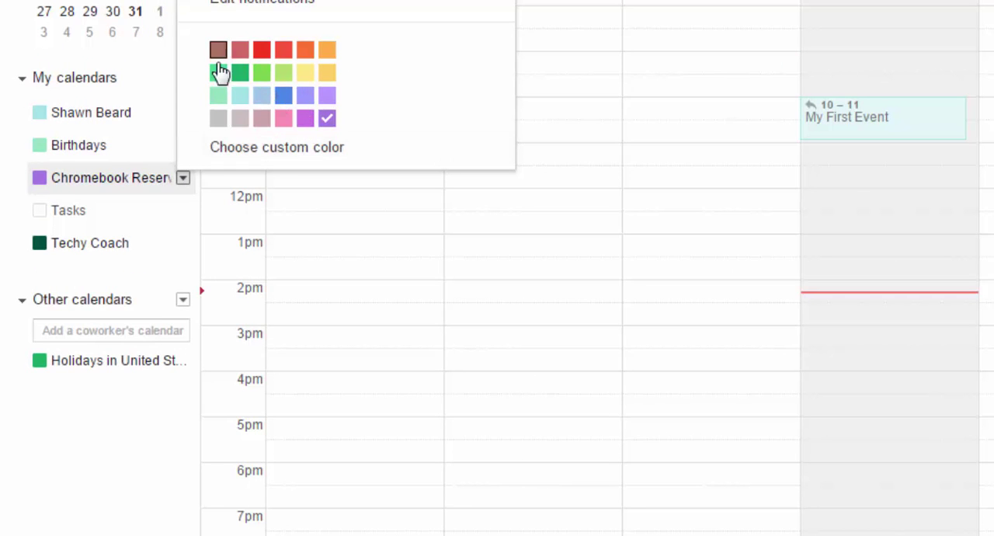
{"action": "left_click", "coordinate": [284, 98]}
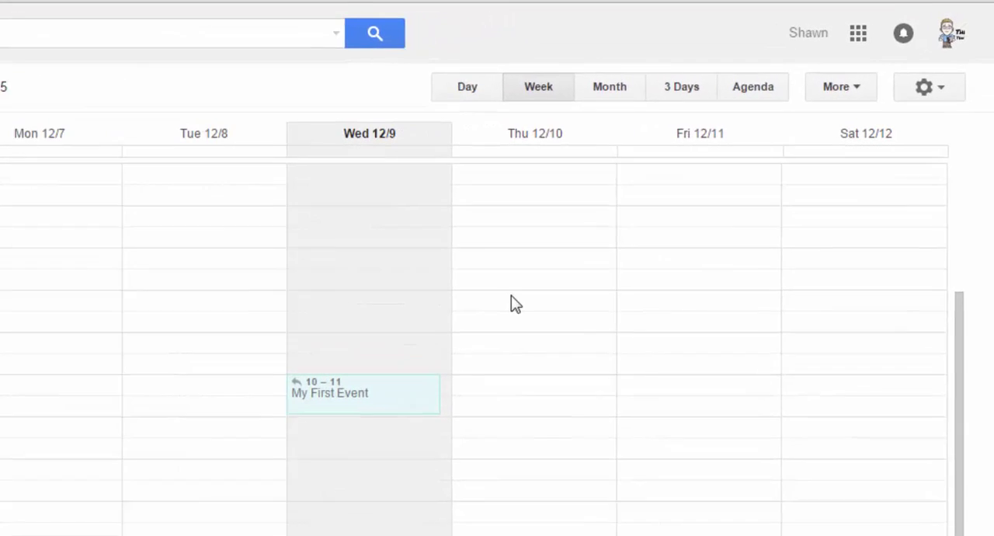
Step: Draft a Thursday Dec 10, 8–9am event on Chromebook Reservation and go to full details
{"action": "left_click", "coordinate": [512, 303]}
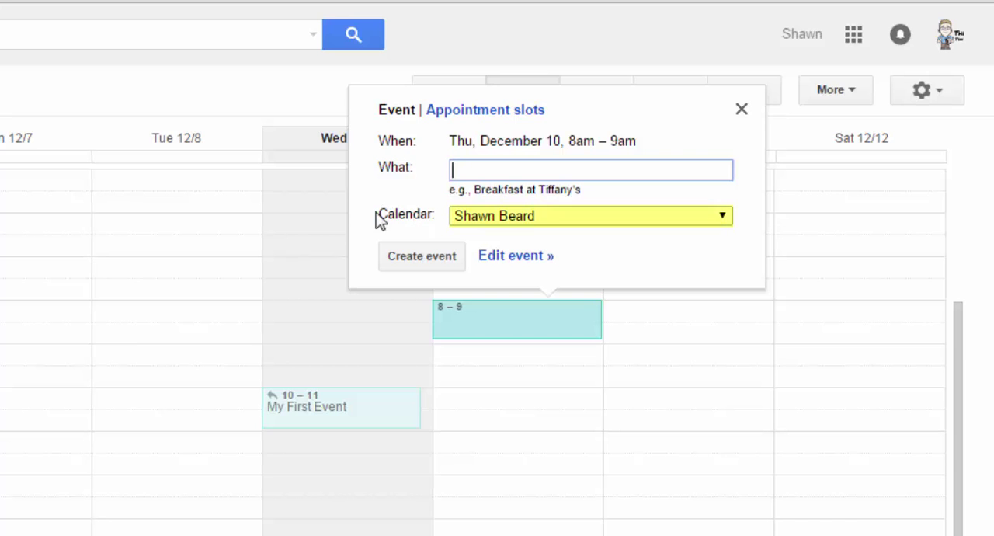
{"action": "left_click", "coordinate": [592, 225]}
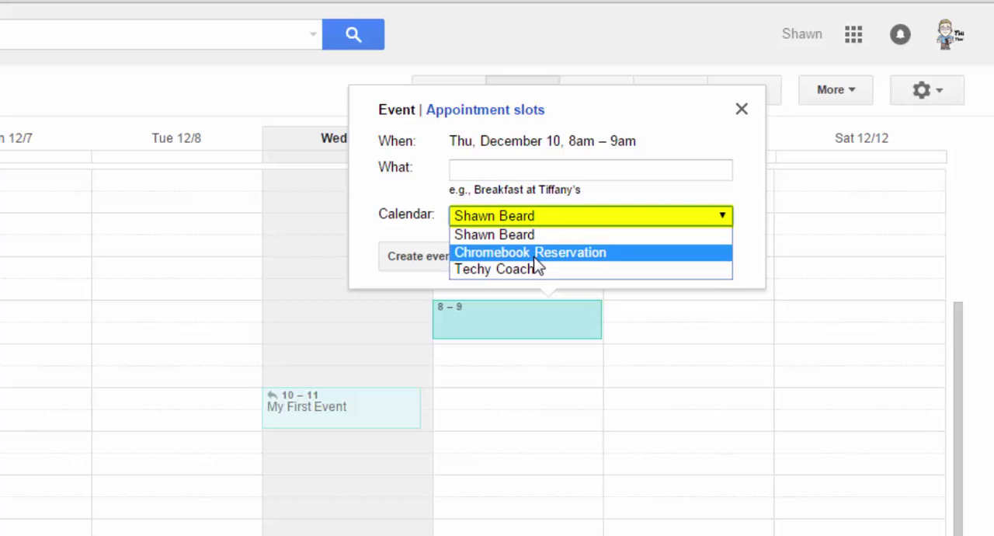
{"action": "left_click", "coordinate": [554, 259]}
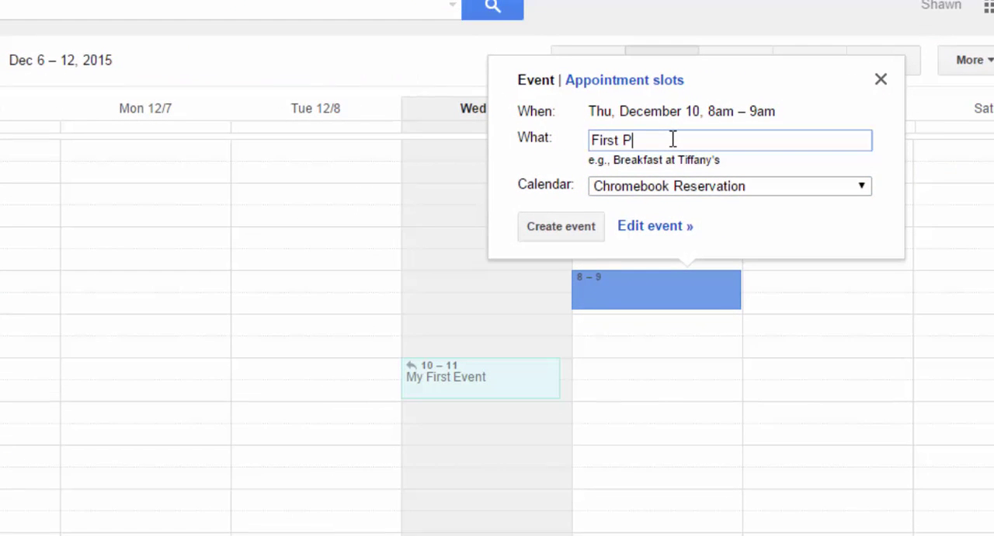
{"action": "type", "text": "eriod Reser"}
{"action": "type", "text": "vation"}
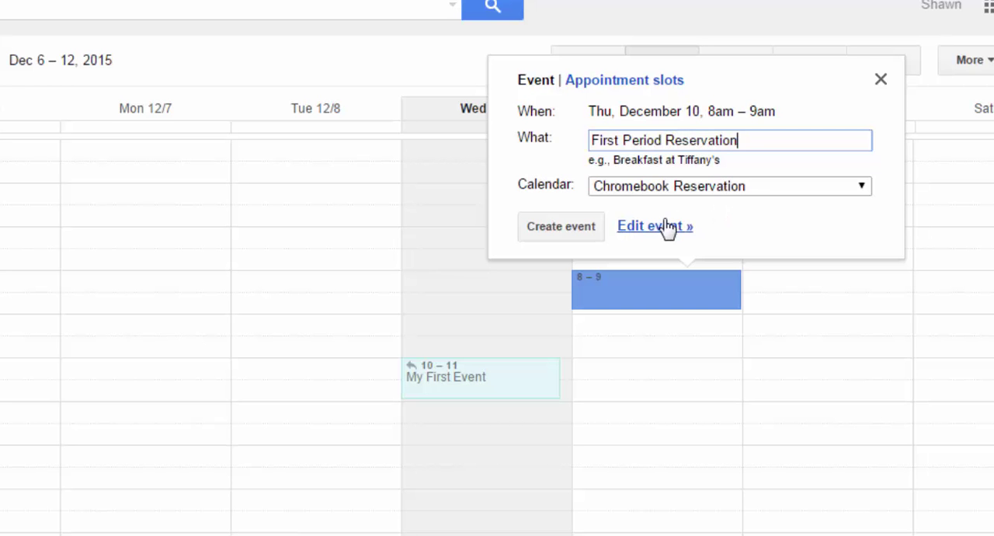
{"action": "left_click", "coordinate": [666, 227]}
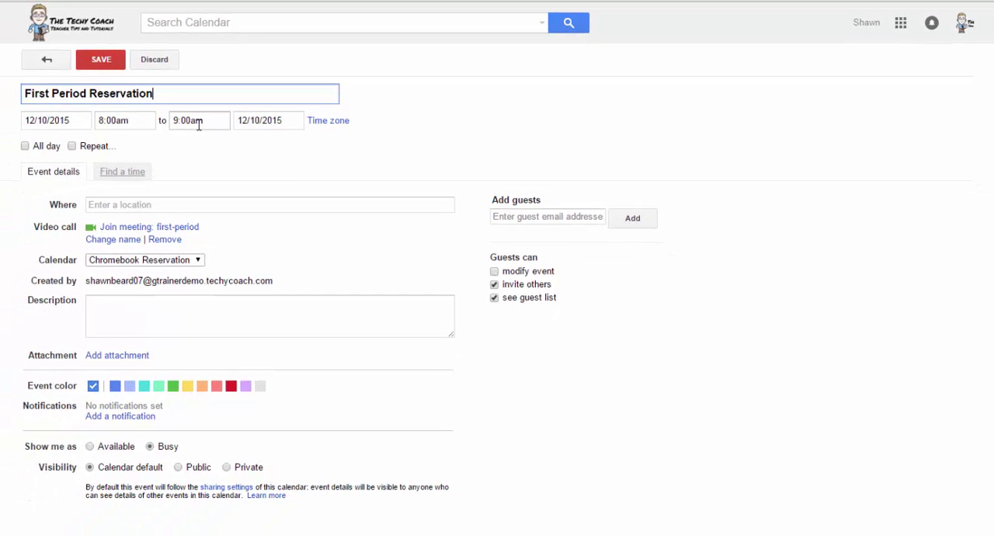
Step: Save First Period Reservation so it shows Thursday Dec 10, 8–9am in week view
{"action": "left_click", "coordinate": [96, 62]}
{"action": "left_click", "coordinate": [97, 63]}
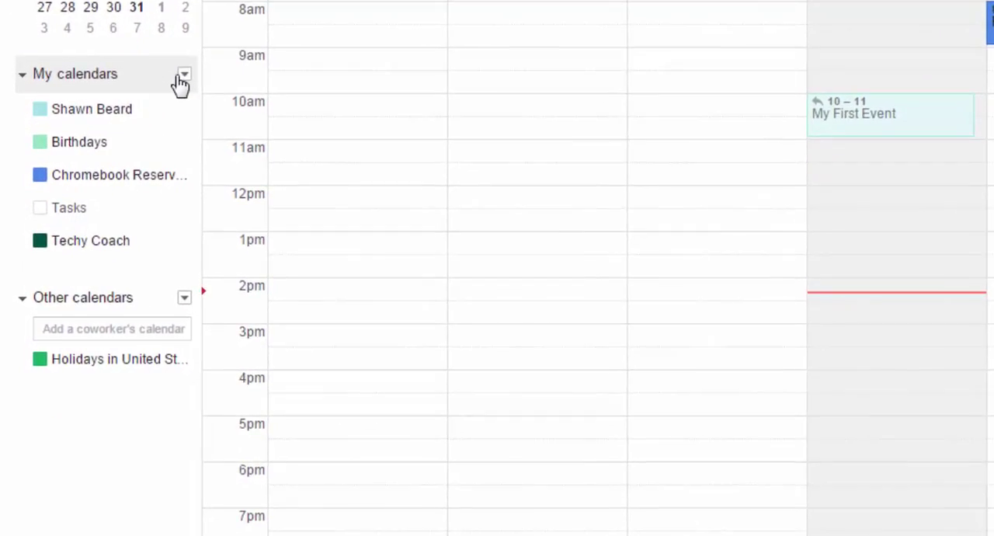
Step: Start a Tablet reservation calendar, public with free/busy only and organization seeing all details
{"action": "left_click", "coordinate": [203, 31]}
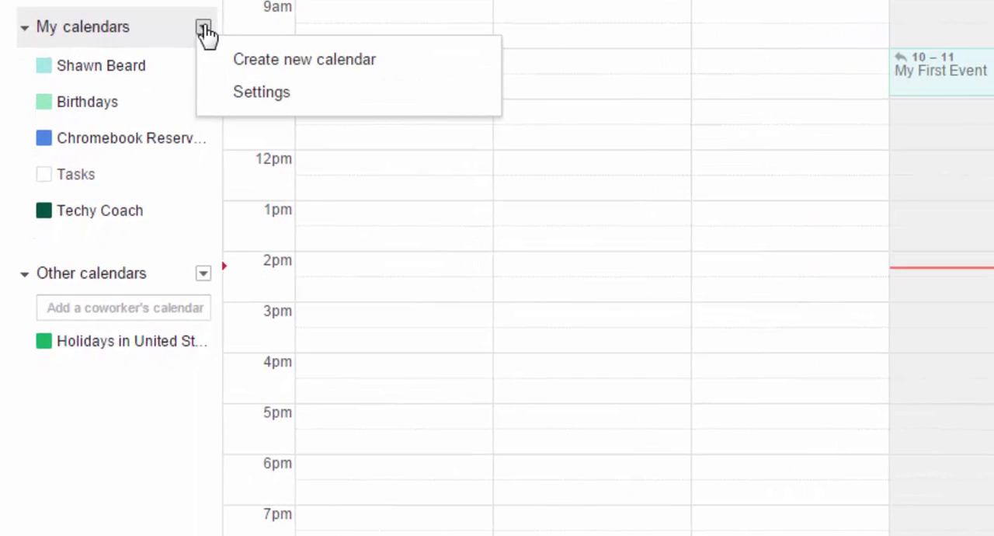
{"action": "left_click", "coordinate": [337, 60]}
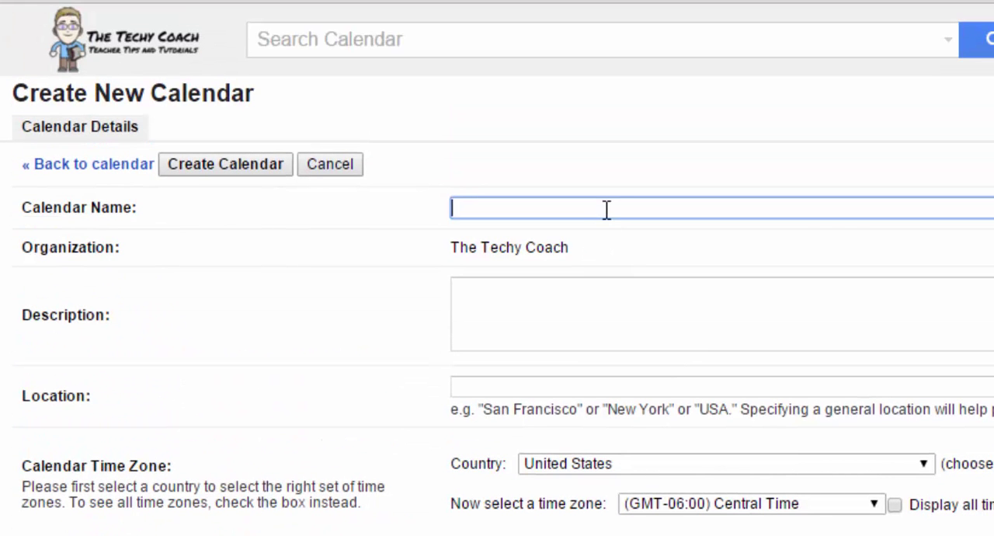
{"action": "type", "text": "Tablet"}
{"action": "type", "text": " reservation"}
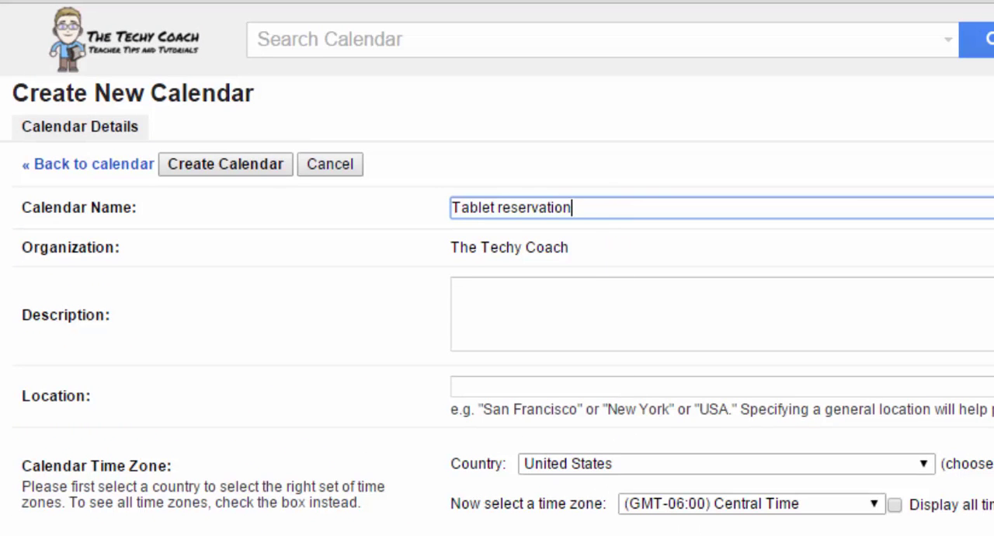
{"action": "scroll", "coordinate": [173, 460], "scroll_direction": "down", "scroll_amount": 5}
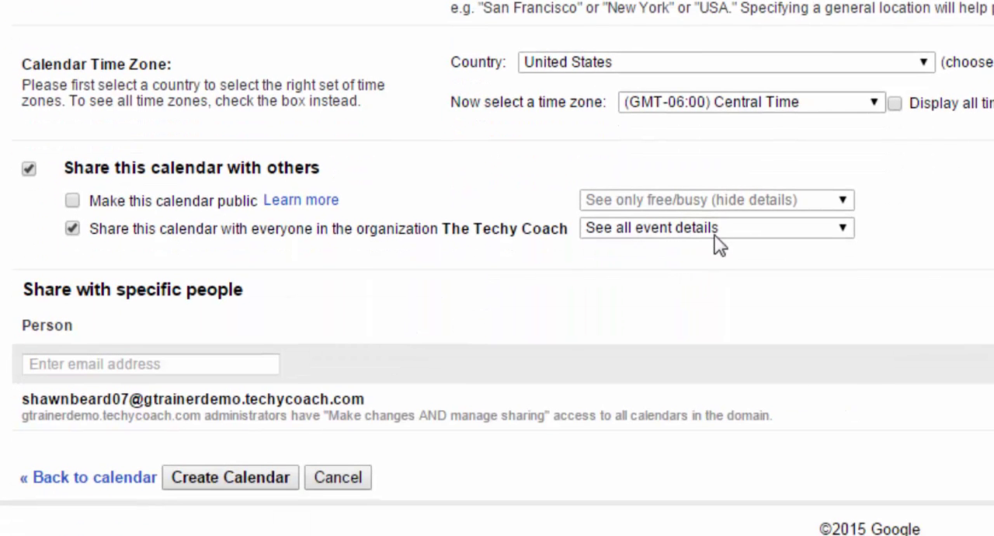
{"action": "left_click", "coordinate": [716, 232]}
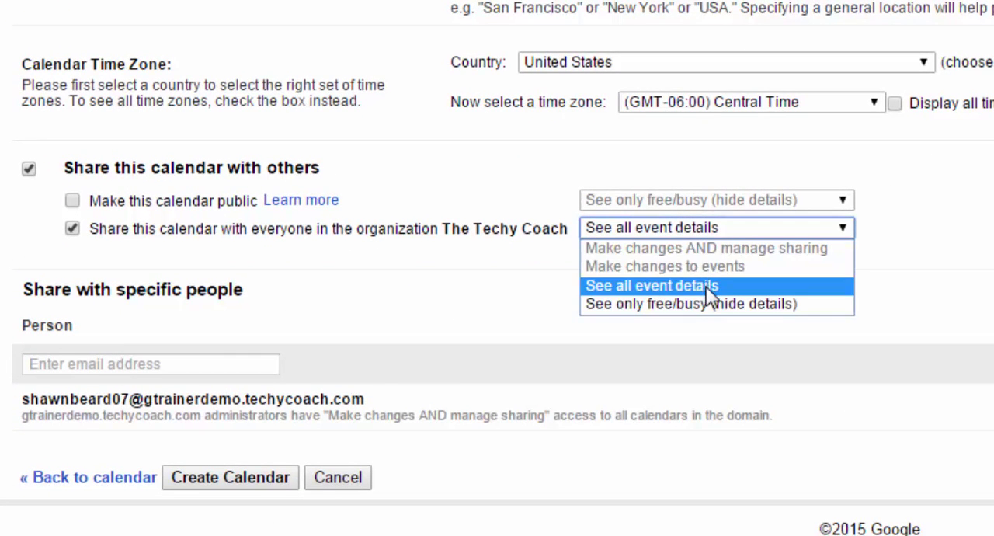
{"action": "left_click", "coordinate": [706, 287]}
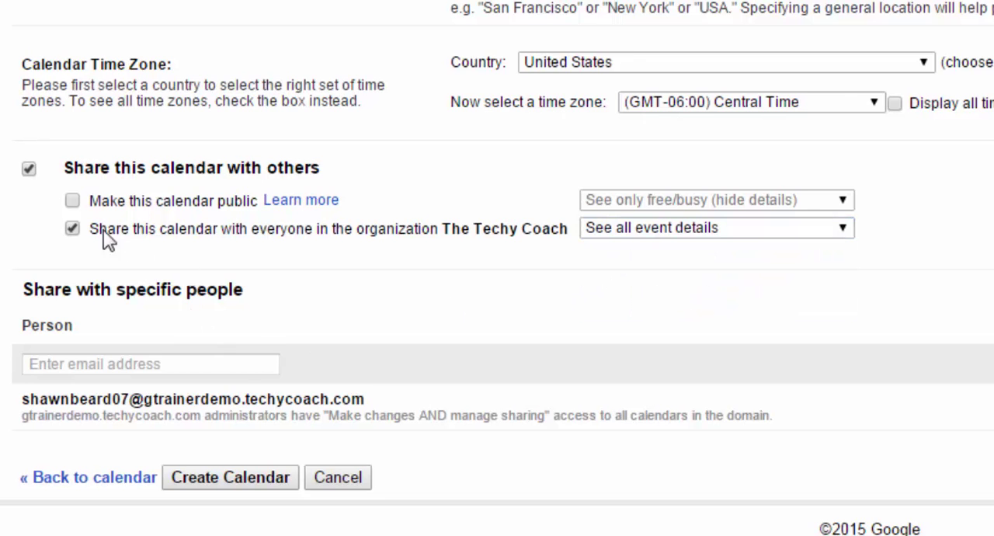
{"action": "left_click", "coordinate": [72, 201]}
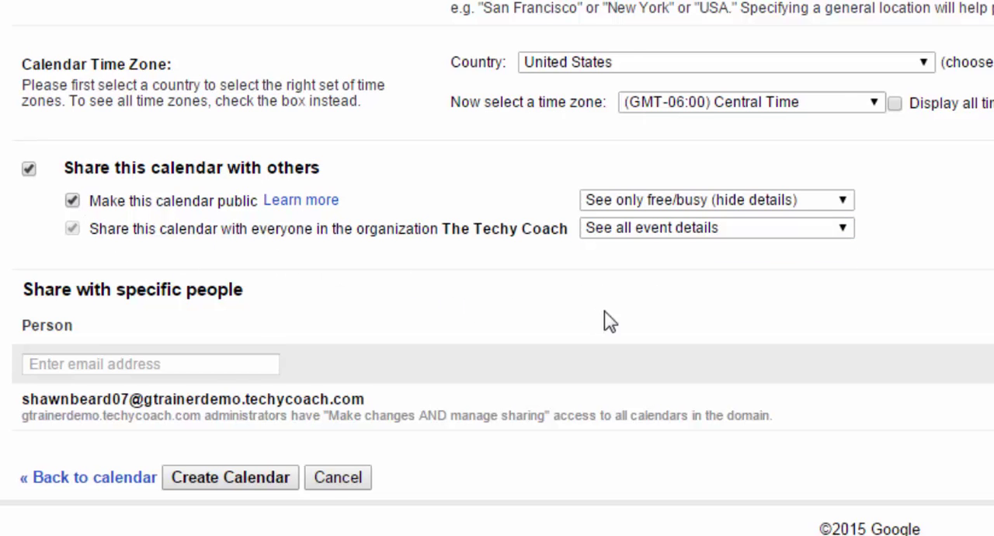
{"action": "left_click", "coordinate": [599, 215]}
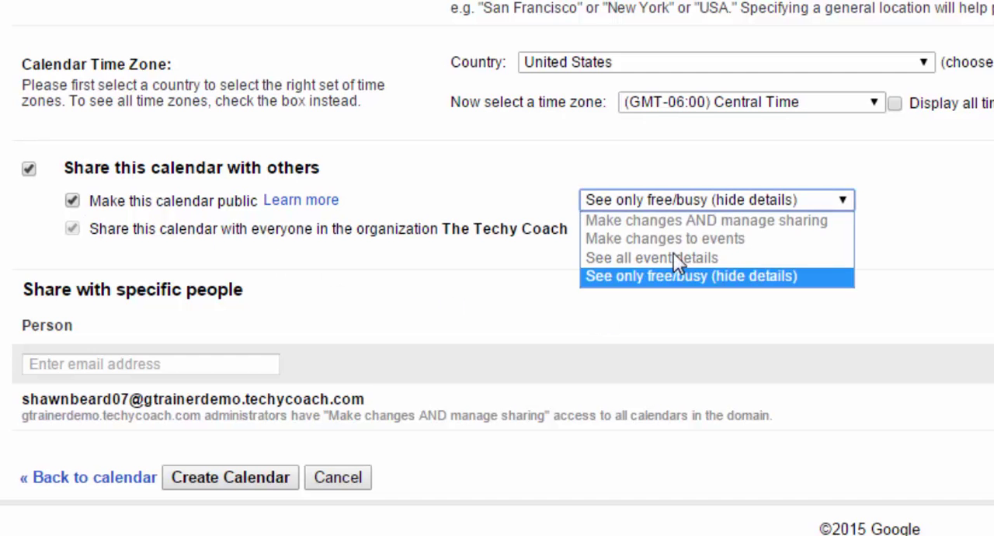
{"action": "left_click", "coordinate": [881, 256]}
Step: Add one person allowed to make changes to events, then create the Tablet reservation calendar
{"action": "left_click", "coordinate": [170, 363]}
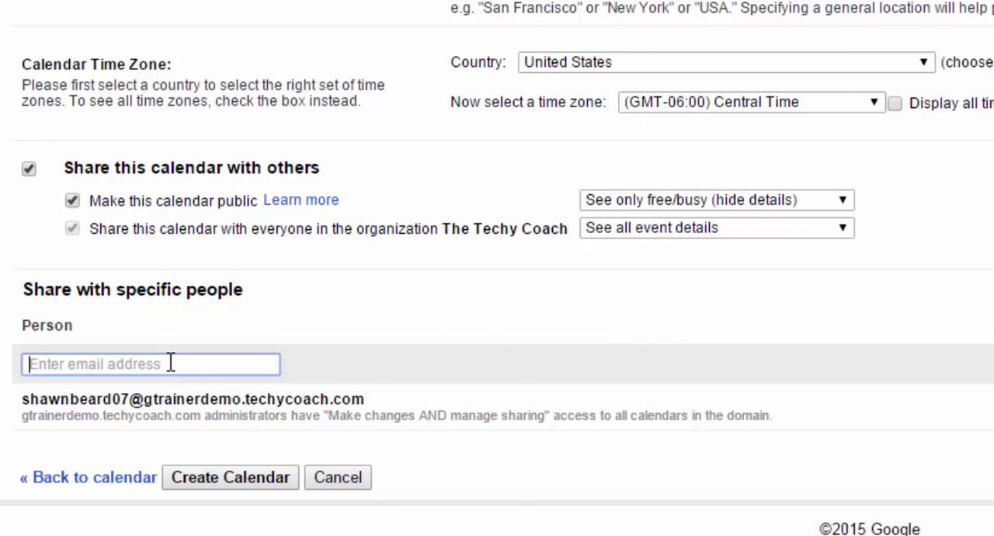
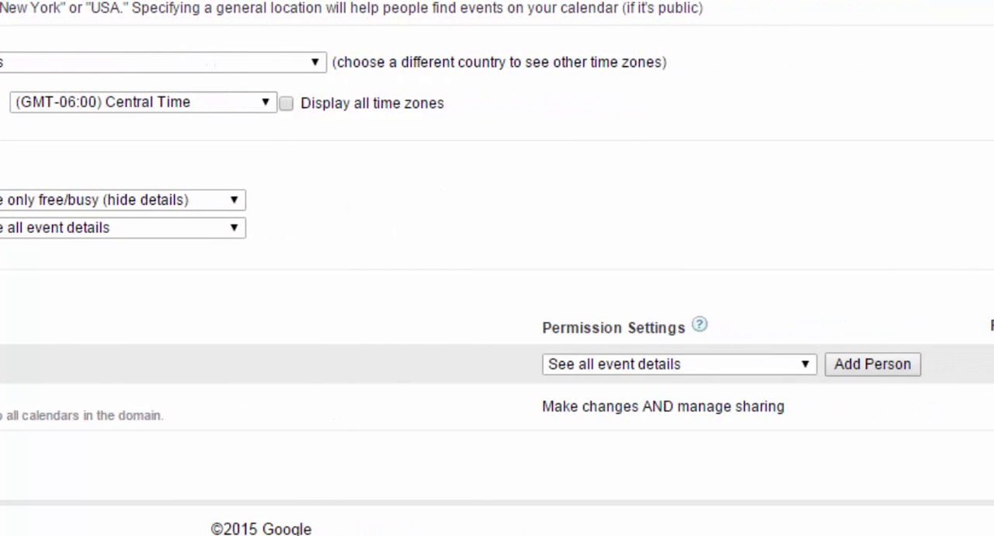
{"action": "left_click", "coordinate": [704, 365]}
{"action": "left_click", "coordinate": [674, 402]}
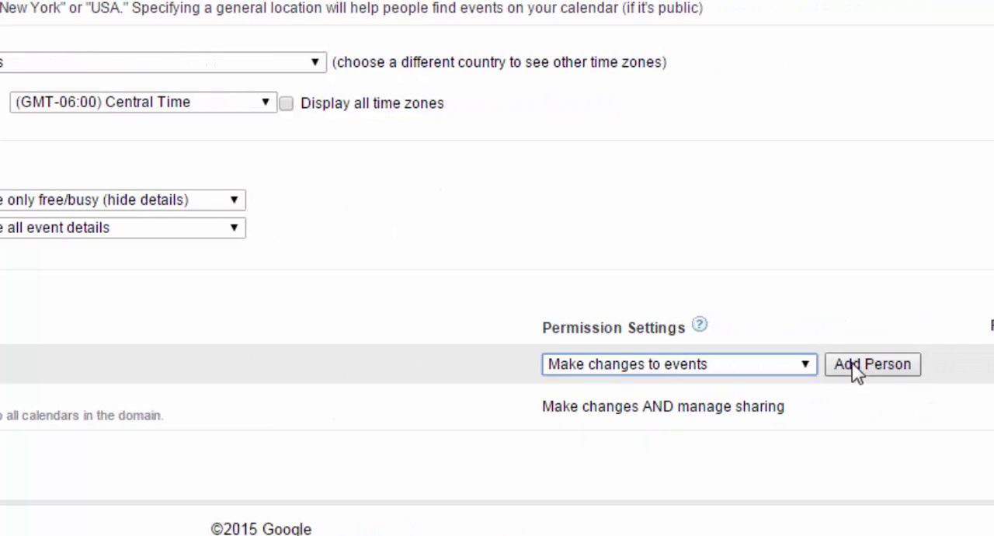
{"action": "left_click", "coordinate": [854, 366]}
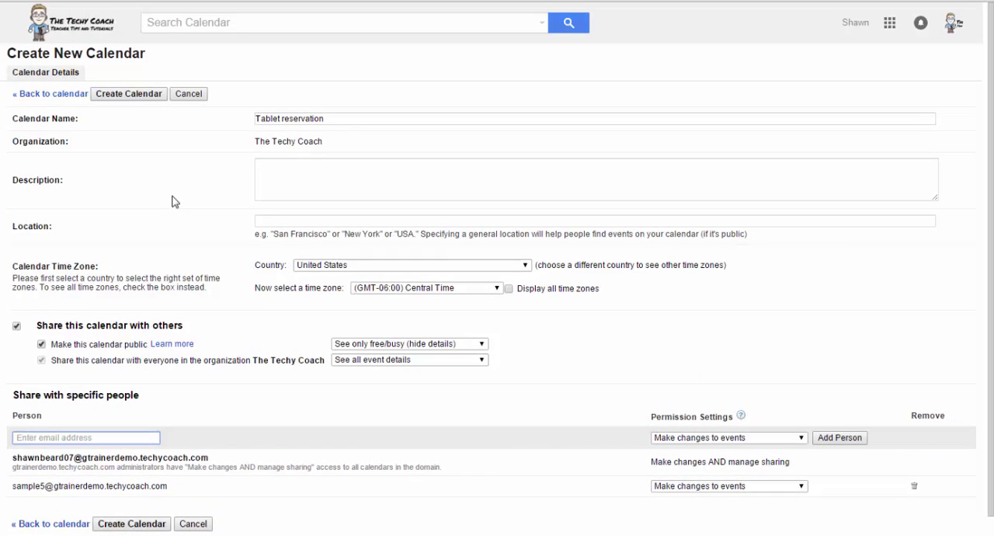
{"action": "scroll", "coordinate": [174, 202], "scroll_direction": "down", "scroll_amount": 1}
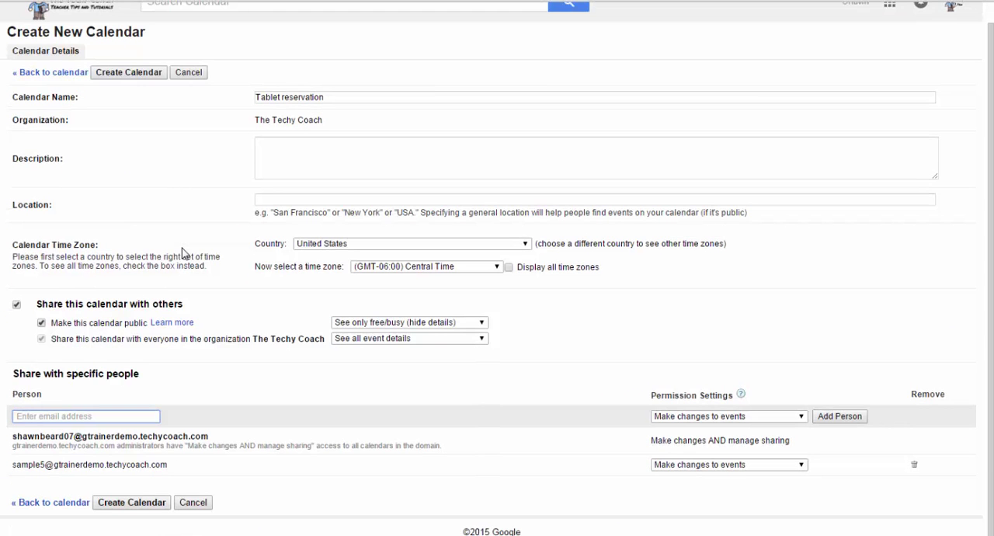
{"action": "left_click", "coordinate": [129, 72]}
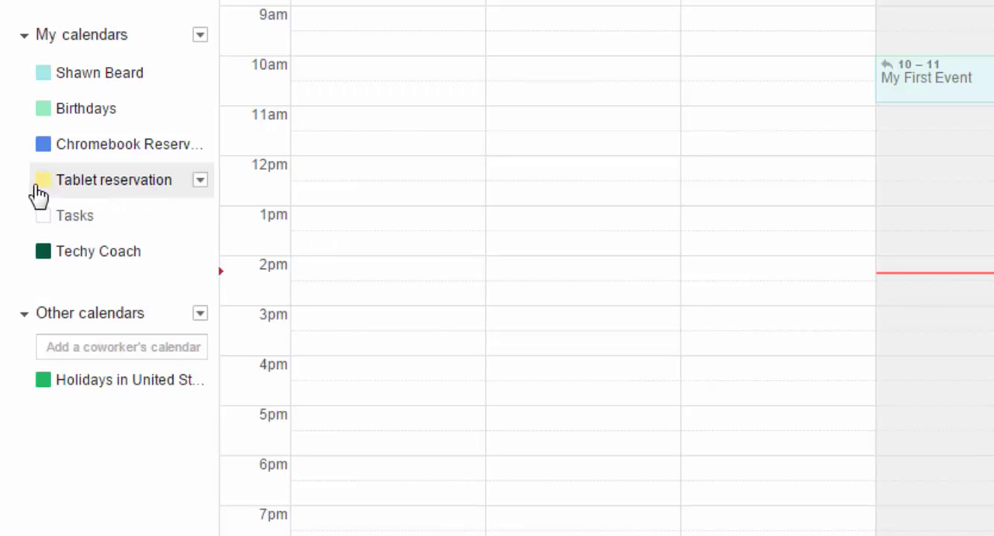
Step: Recolour the Tablet reservation calendar to red
{"action": "left_click", "coordinate": [200, 179]}
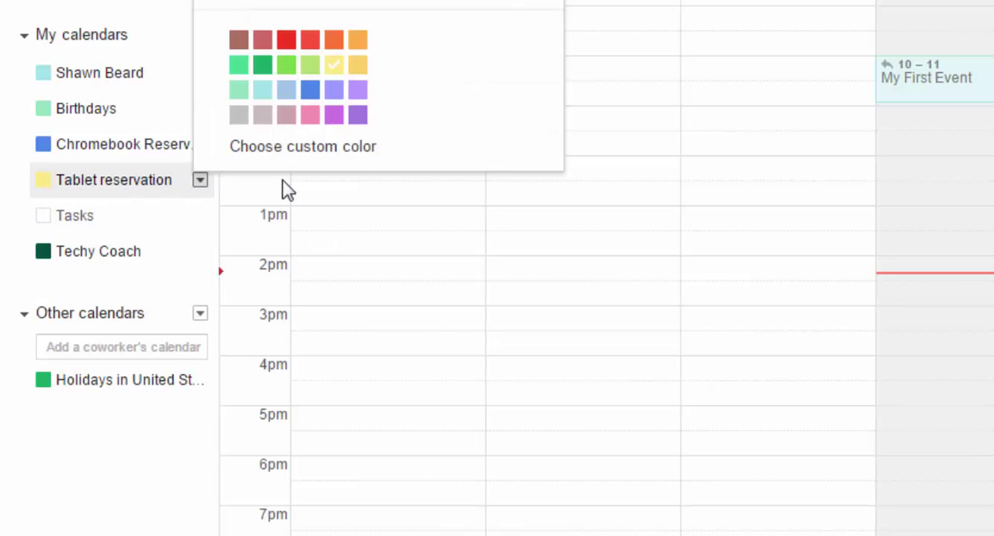
{"action": "left_click", "coordinate": [286, 40]}
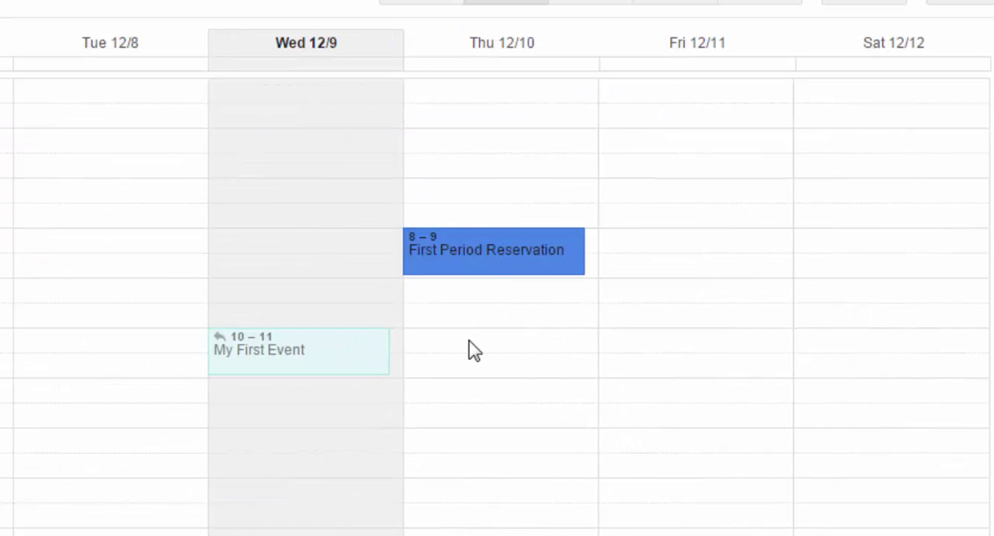
Step: Create a 2nd hour reservation event Thursday Dec 10, 10–11am on Tablet reservation
{"action": "left_click", "coordinate": [468, 341]}
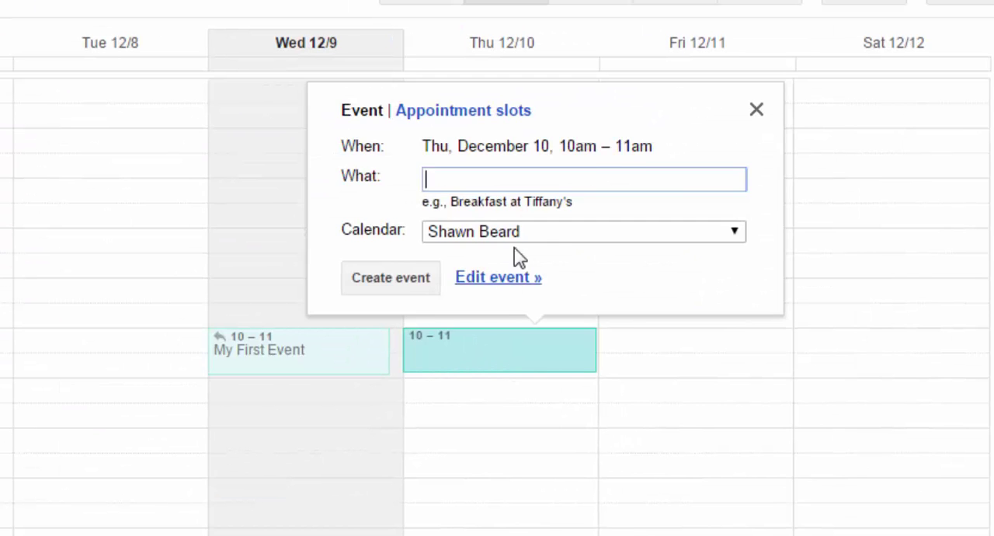
{"action": "left_click", "coordinate": [551, 230]}
{"action": "left_click", "coordinate": [528, 292]}
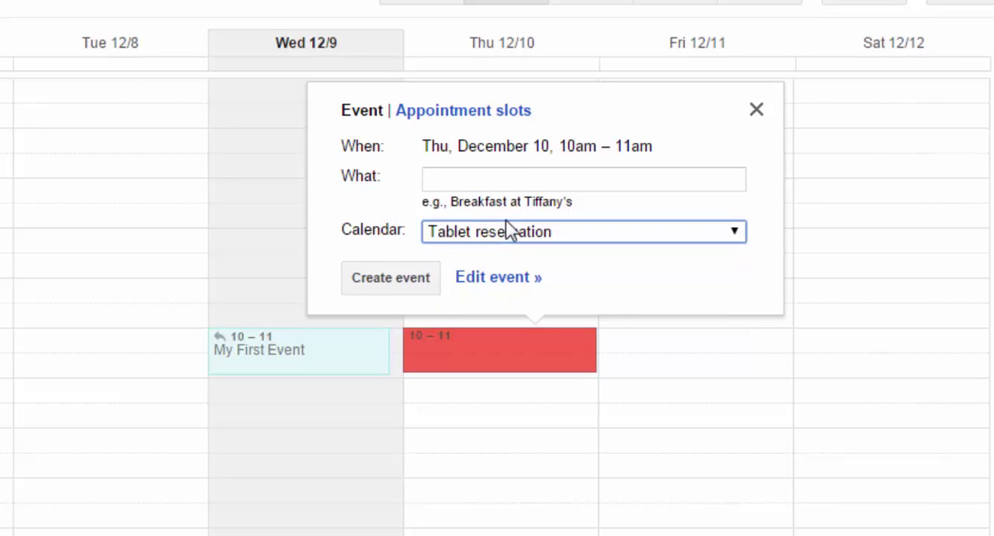
{"action": "left_click", "coordinate": [506, 181]}
{"action": "type", "text": "nd hour "}
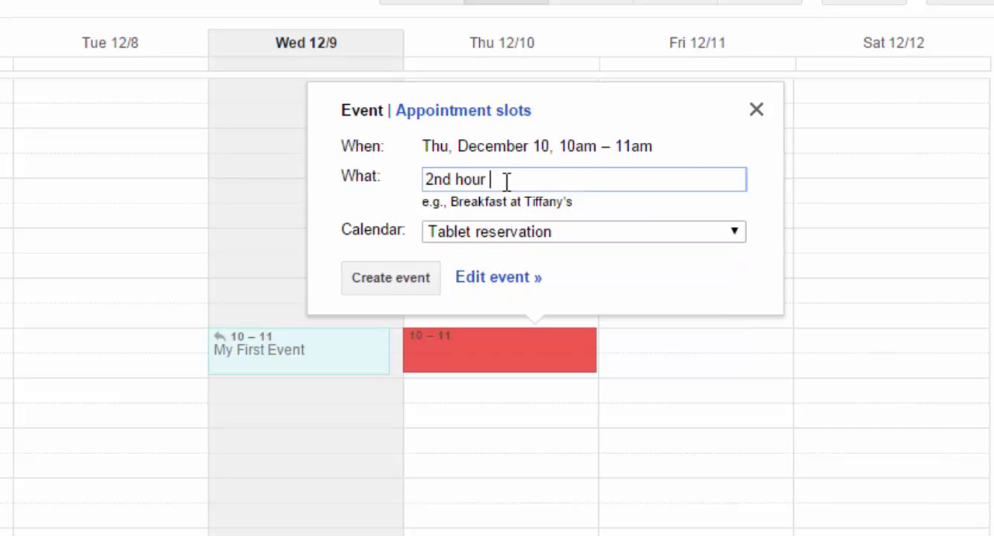
{"action": "type", "text": "reservation"}
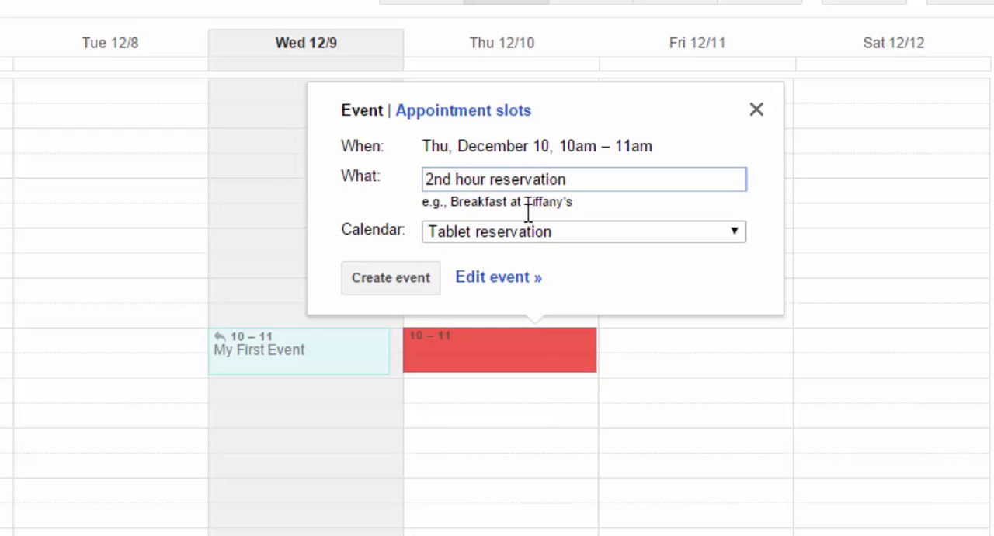
{"action": "left_click", "coordinate": [380, 277]}
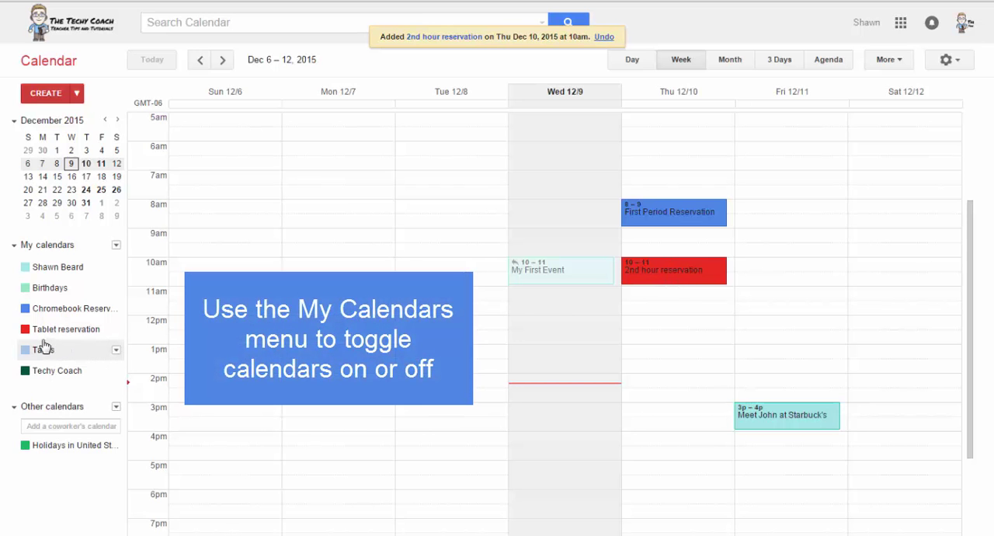
{"action": "mouse_move", "coordinate": [66, 329]}
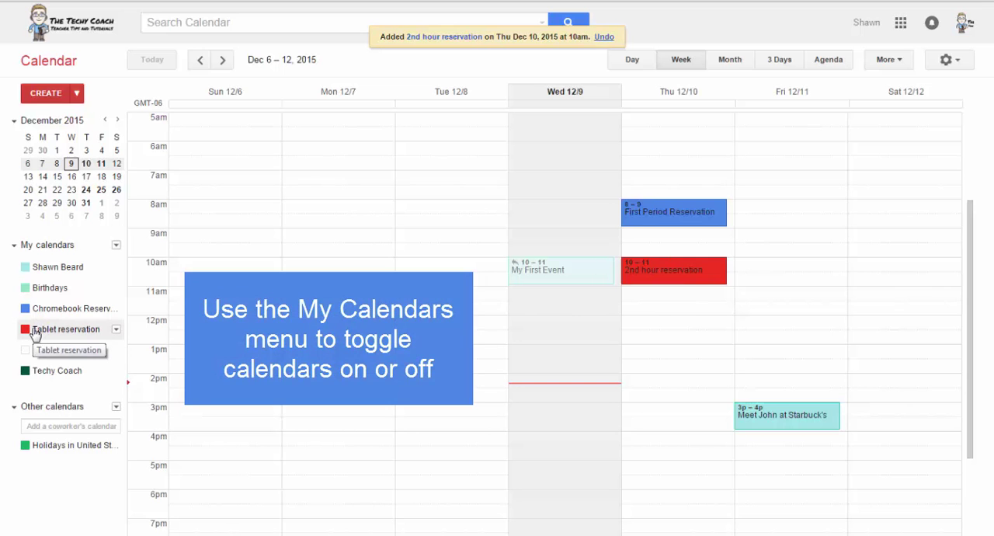
{"action": "left_click", "coordinate": [34, 331]}
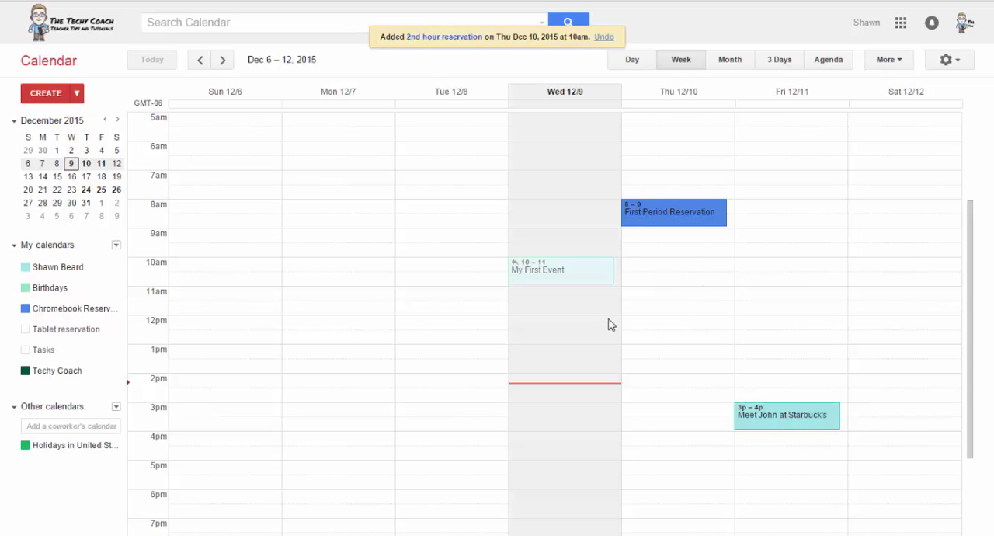
{"action": "left_click", "coordinate": [58, 330]}
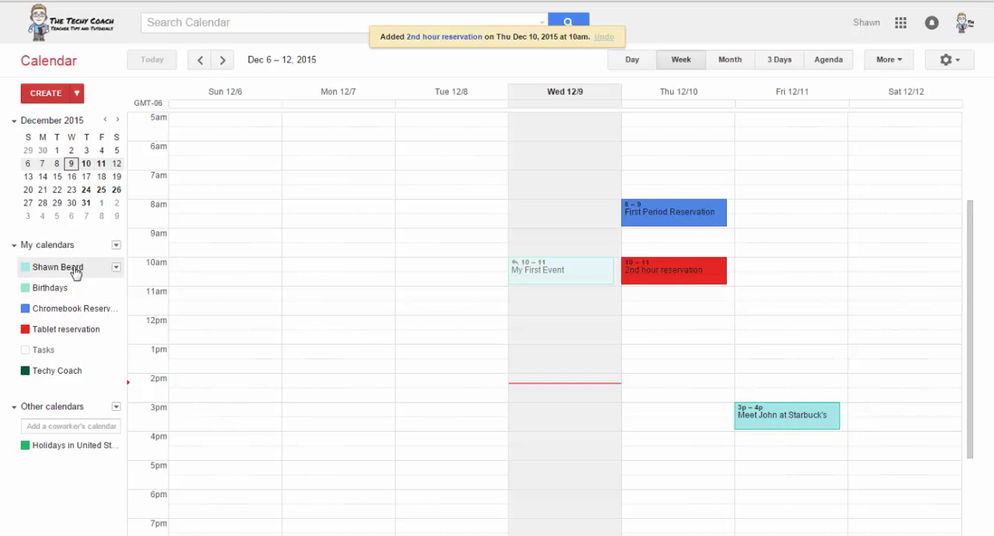
{"action": "left_click", "coordinate": [59, 424]}
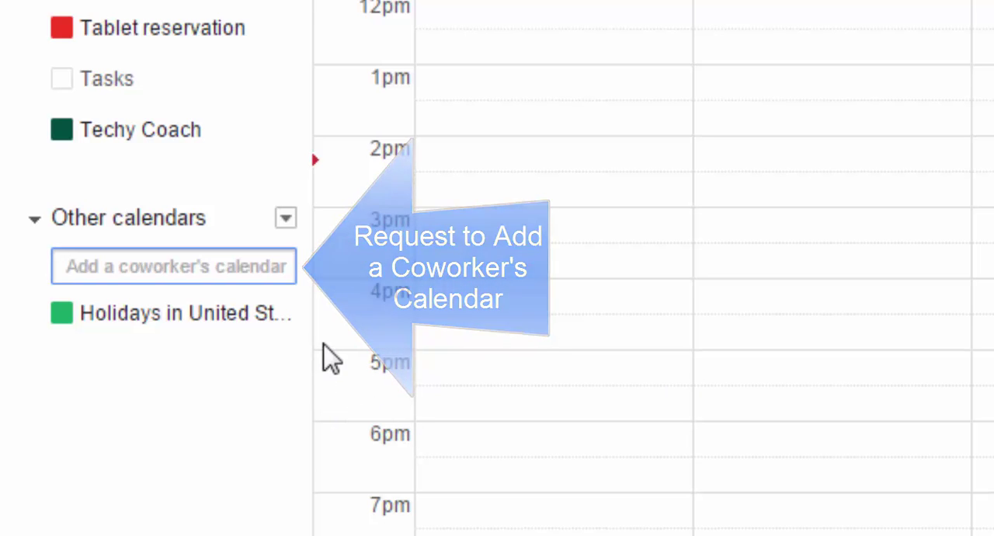
Step: Browse Interesting Calendars from Other calendars and land on the Sports categories
{"action": "left_click", "coordinate": [287, 220]}
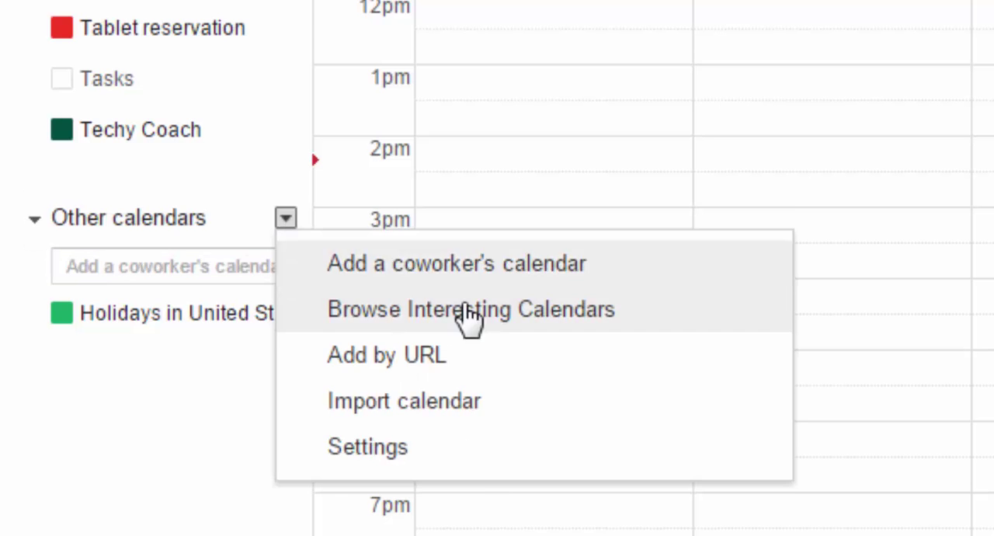
{"action": "left_click", "coordinate": [402, 310]}
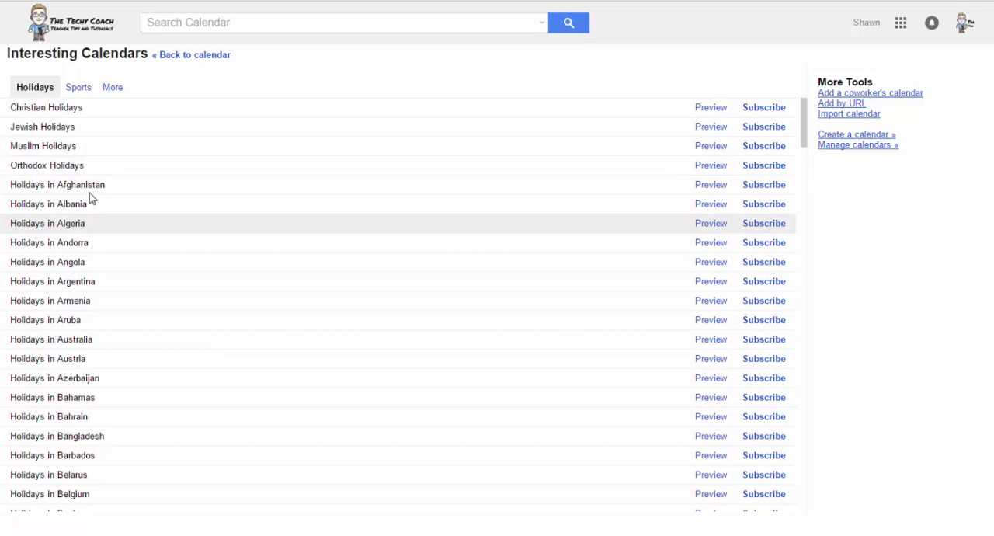
{"action": "left_click", "coordinate": [78, 88]}
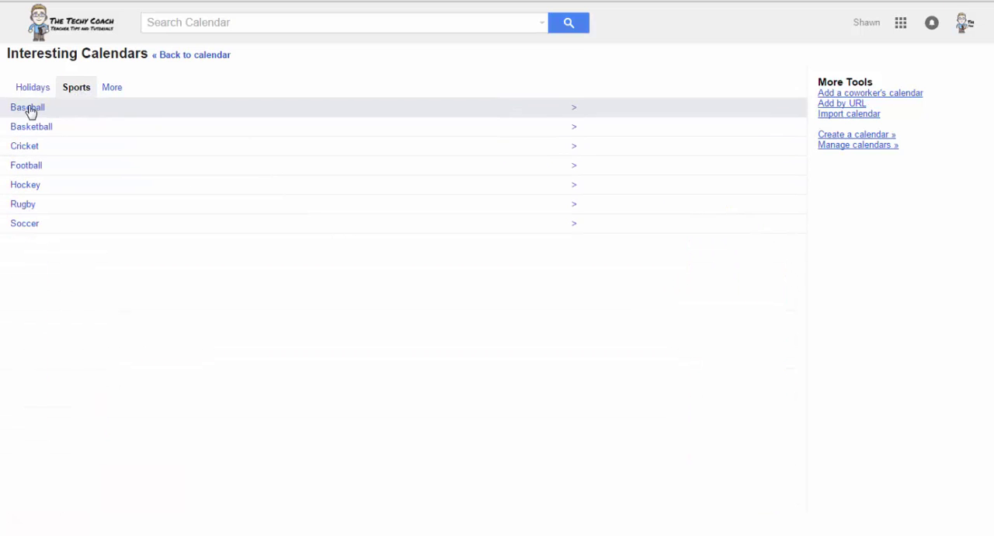
{"action": "left_click", "coordinate": [111, 89]}
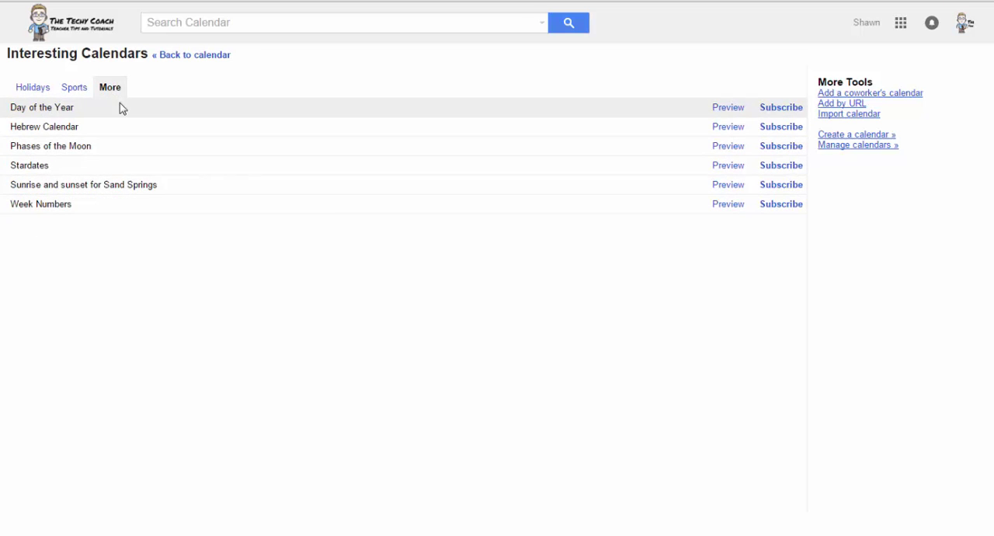
{"action": "left_click", "coordinate": [68, 91]}
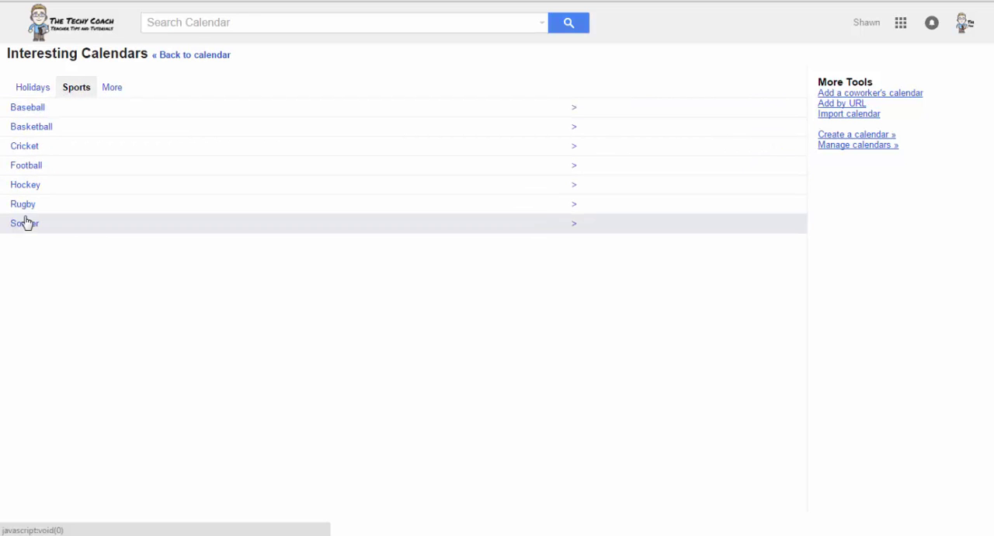
Step: Subscribe to the Oklahoma State Cowboys NCAA football calendar
{"action": "left_click", "coordinate": [31, 171]}
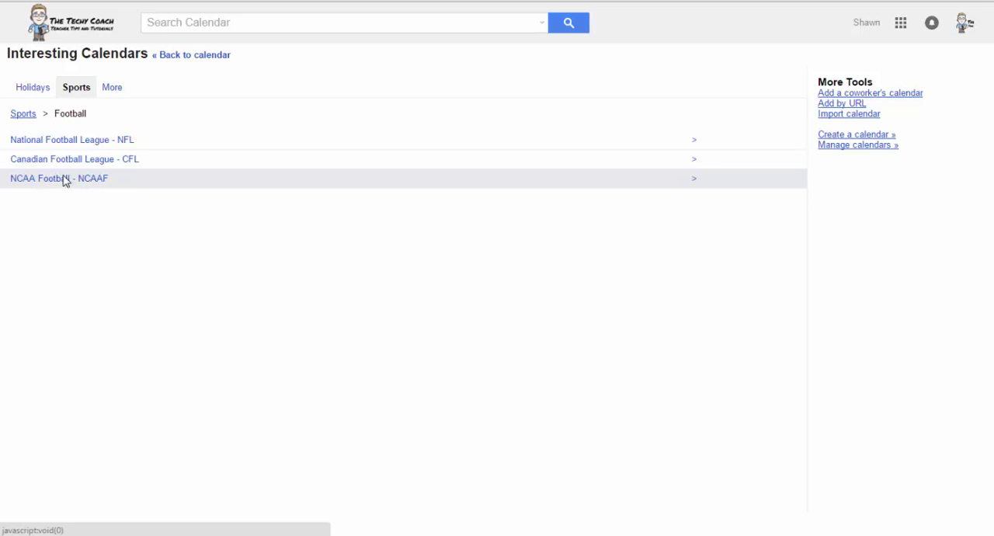
{"action": "left_click", "coordinate": [65, 180]}
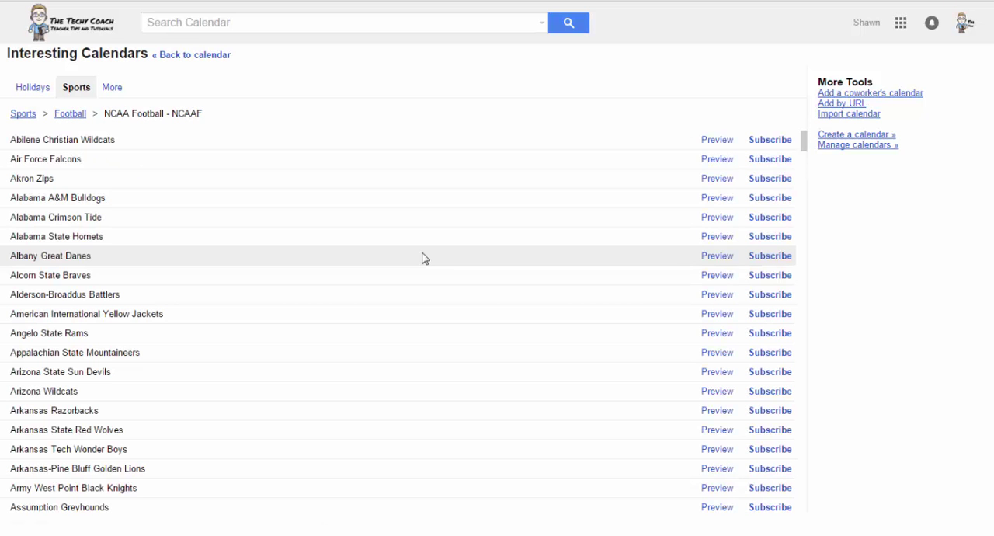
{"action": "scroll", "coordinate": [421, 257], "scroll_direction": "down", "scroll_amount": 2}
{"action": "scroll", "coordinate": [422, 257], "scroll_direction": "down", "scroll_amount": 3}
{"action": "scroll", "coordinate": [421, 257], "scroll_direction": "down", "scroll_amount": 3}
{"action": "scroll", "coordinate": [421, 257], "scroll_direction": "down", "scroll_amount": 3}
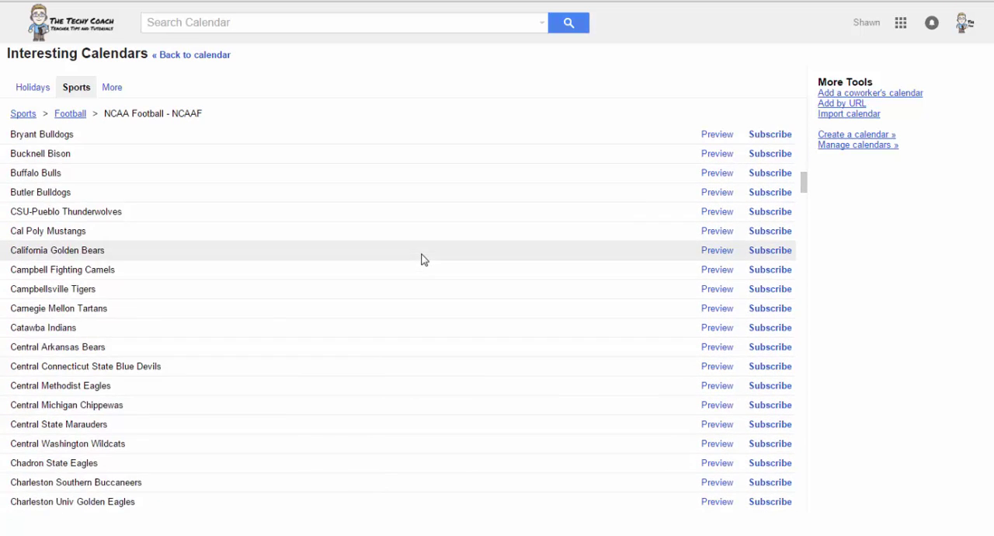
{"action": "scroll", "coordinate": [421, 257], "scroll_direction": "down", "scroll_amount": 4}
{"action": "scroll", "coordinate": [422, 257], "scroll_direction": "down", "scroll_amount": 5}
{"action": "scroll", "coordinate": [523, 263], "scroll_direction": "down", "scroll_amount": 6}
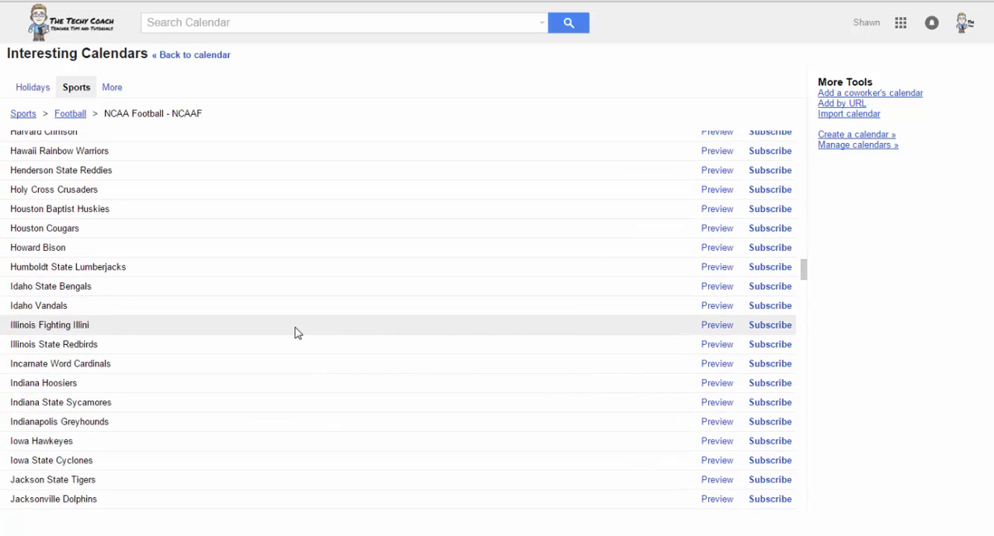
{"action": "scroll", "coordinate": [321, 321], "scroll_direction": "down", "scroll_amount": 5}
{"action": "scroll", "coordinate": [321, 339], "scroll_direction": "down", "scroll_amount": 5}
{"action": "scroll", "coordinate": [322, 339], "scroll_direction": "down", "scroll_amount": 5}
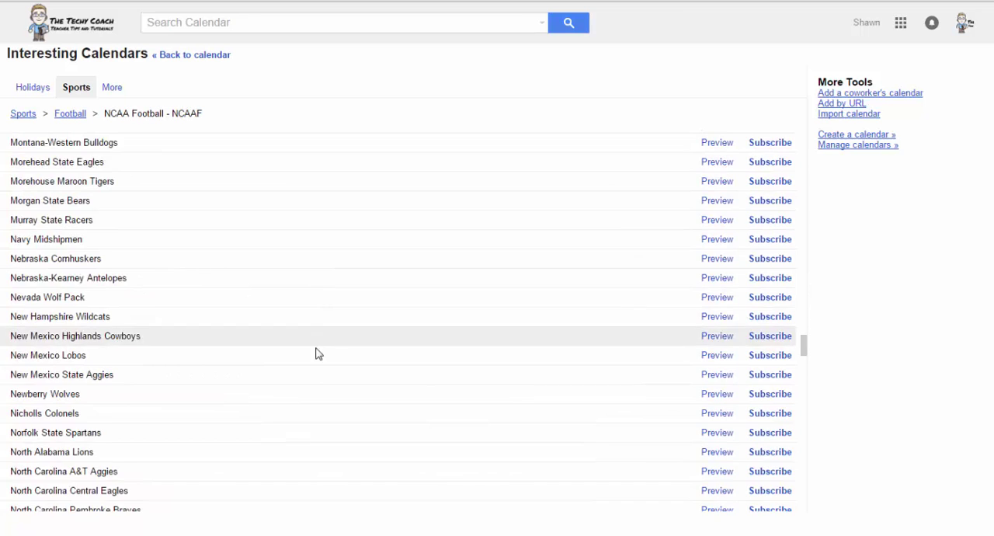
{"action": "scroll", "coordinate": [317, 350], "scroll_direction": "down", "scroll_amount": 5}
{"action": "scroll", "coordinate": [116, 324], "scroll_direction": "up", "scroll_amount": 1}
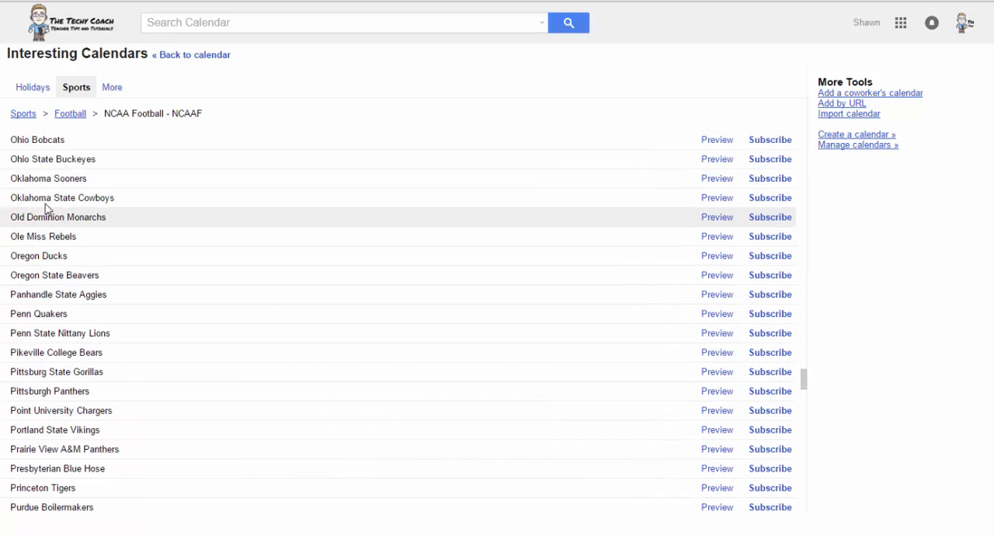
{"action": "left_click", "coordinate": [770, 201]}
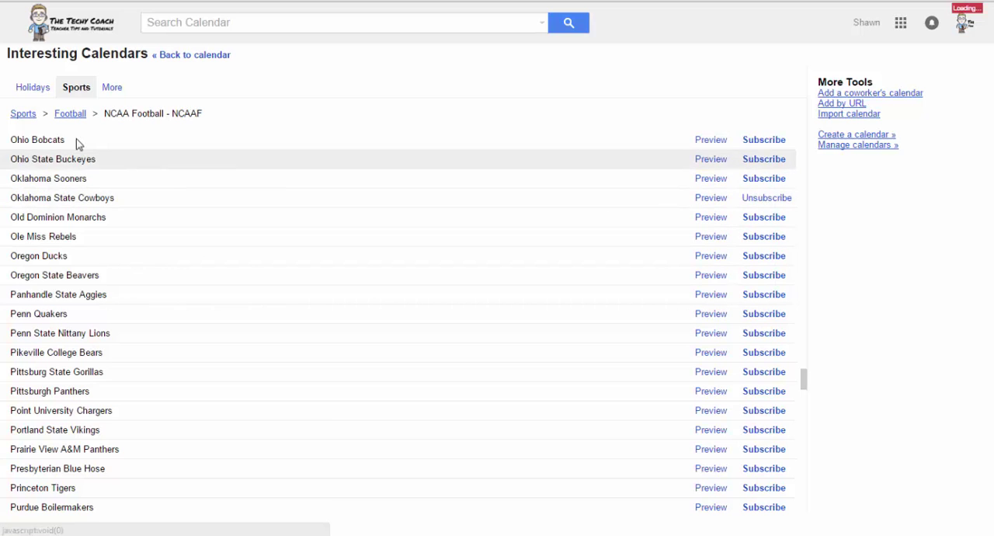
Step: Back in week view, recolour the Oklahoma State Cowboys calendar orange
{"action": "left_click", "coordinate": [178, 56]}
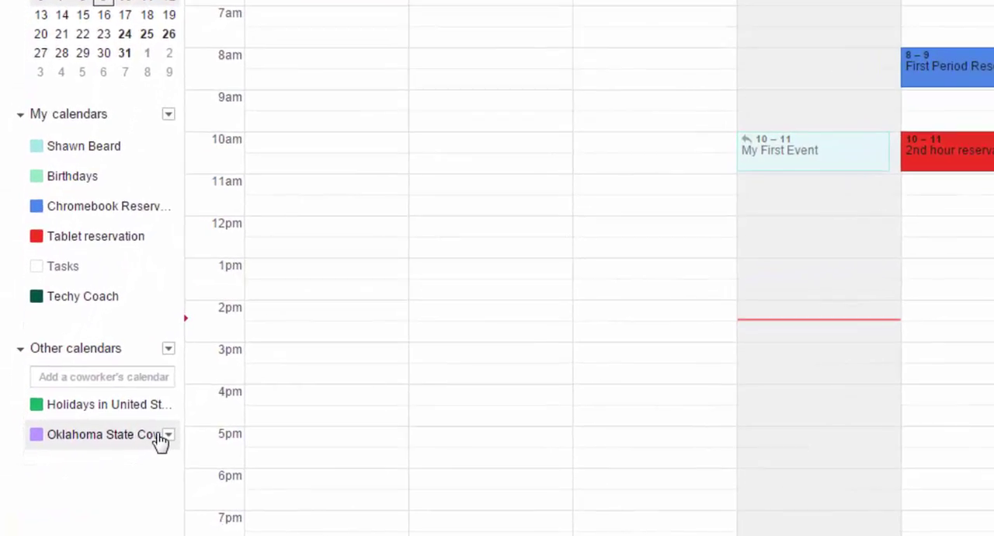
{"action": "left_click", "coordinate": [189, 423]}
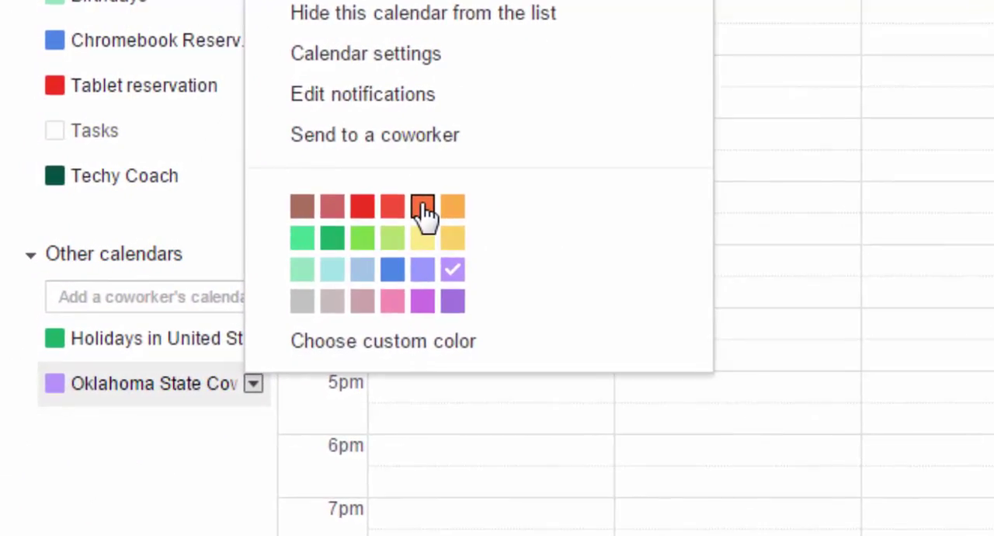
{"action": "left_click", "coordinate": [315, 295]}
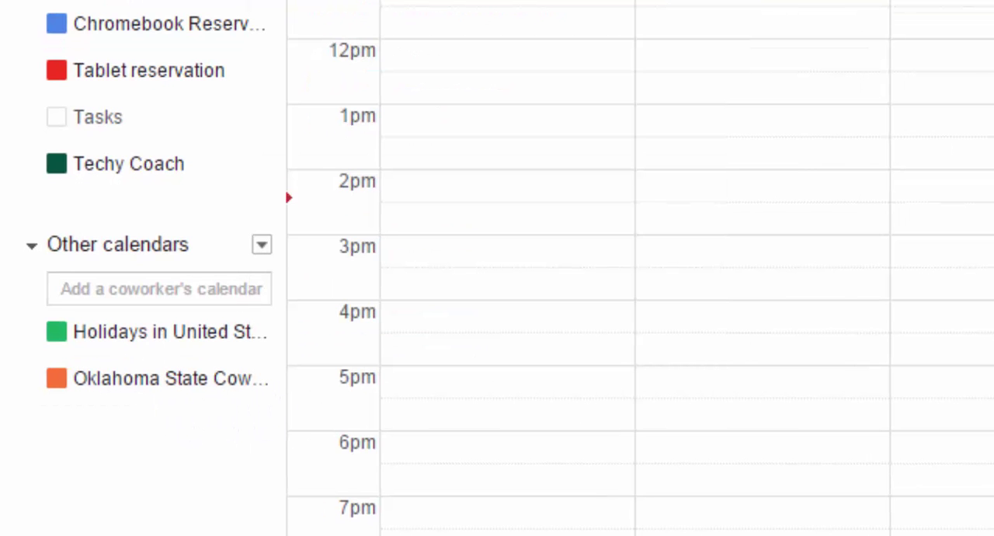
Step: Step back to Nov 15–21 for the Bears @ Cowboys game, then forward to Dec 6–12
{"action": "left_click", "coordinate": [203, 61]}
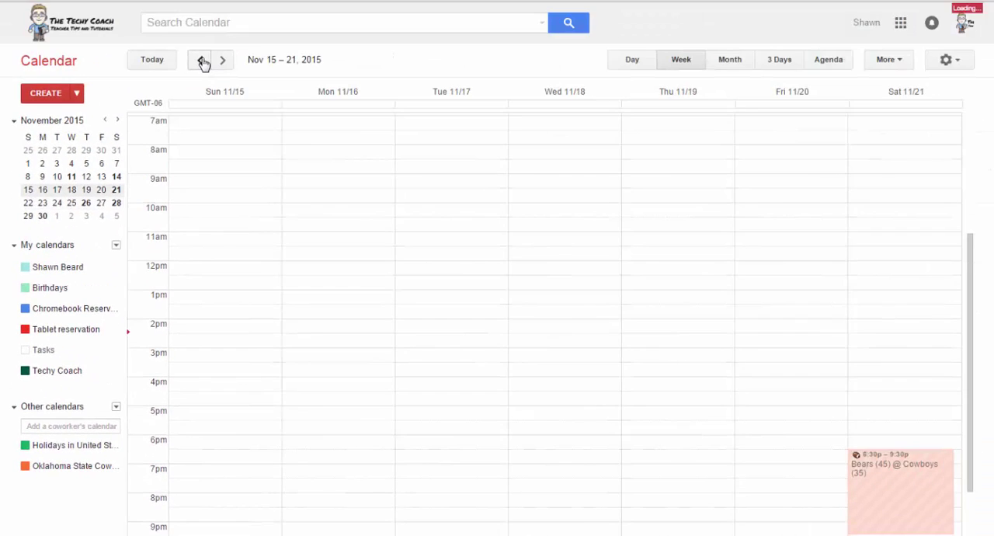
{"action": "scroll", "coordinate": [881, 466], "scroll_direction": "down", "scroll_amount": 2}
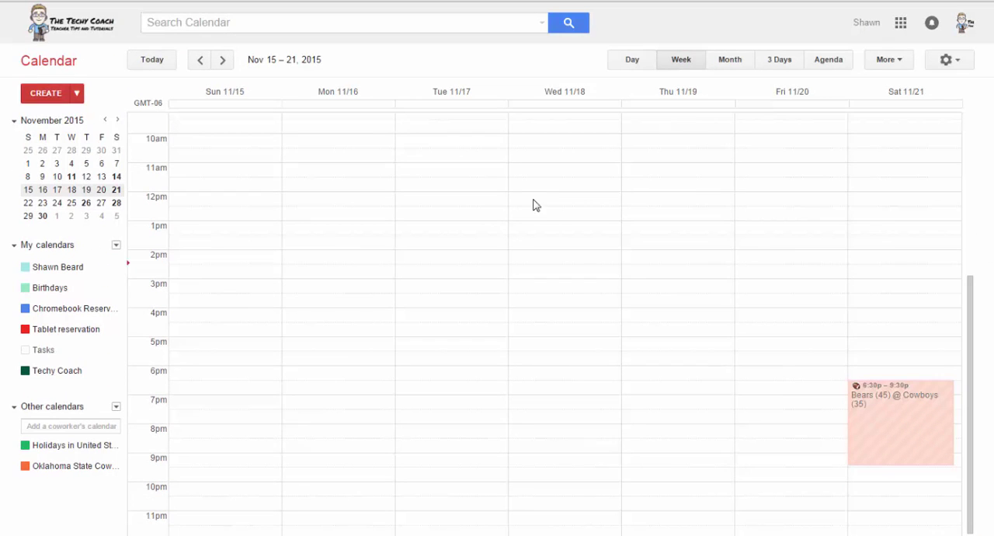
{"action": "left_click", "coordinate": [223, 62]}
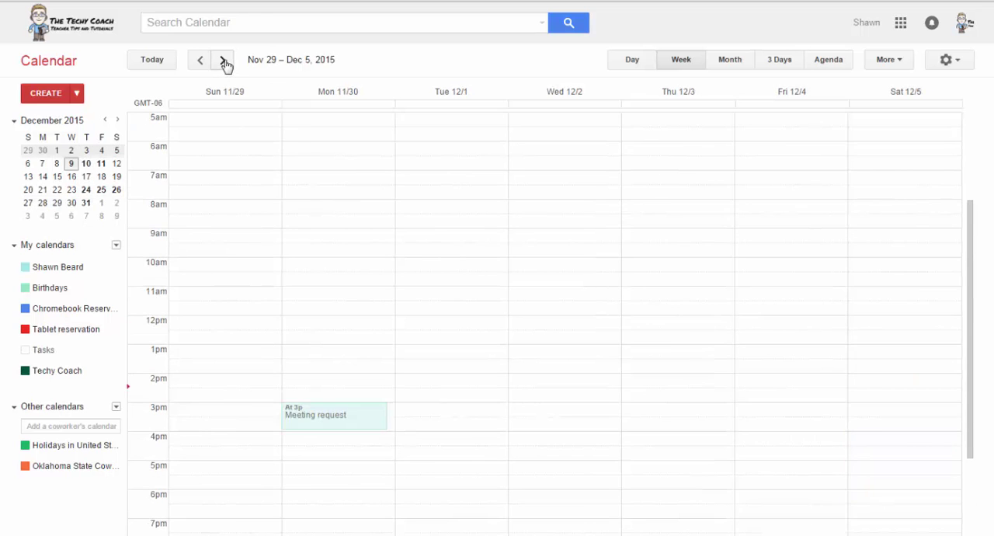
{"action": "left_click", "coordinate": [224, 62]}
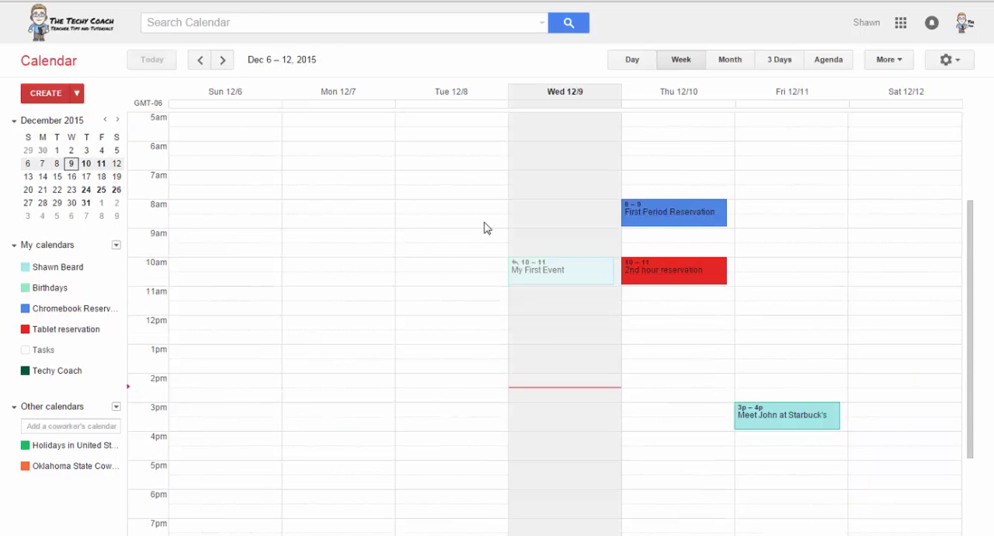